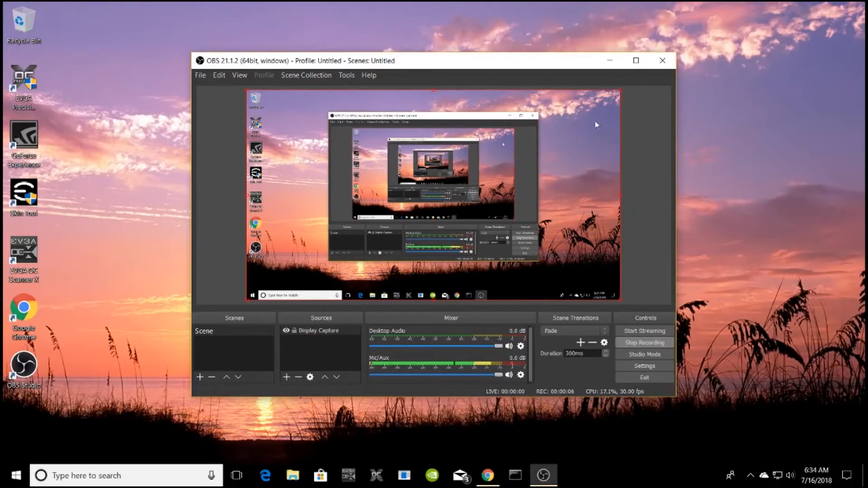
Minimize the recording window and open the Windows System page to check the PC's device specifications
click(610, 62)
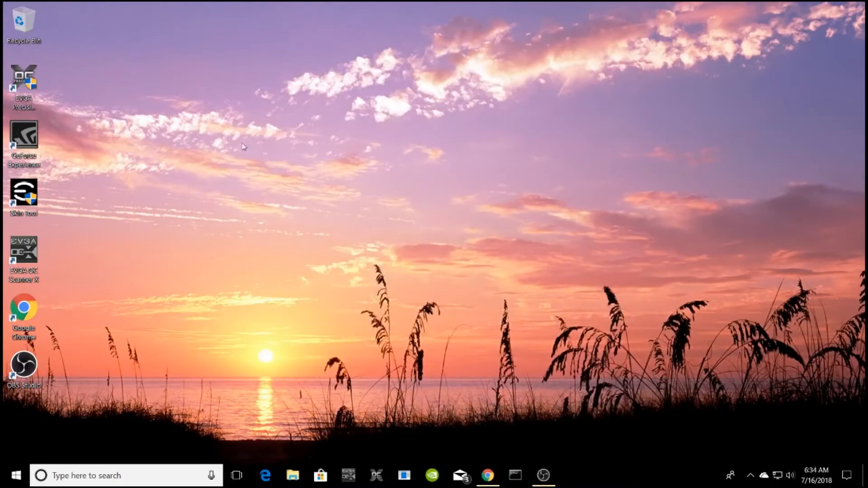
right_click(16, 474)
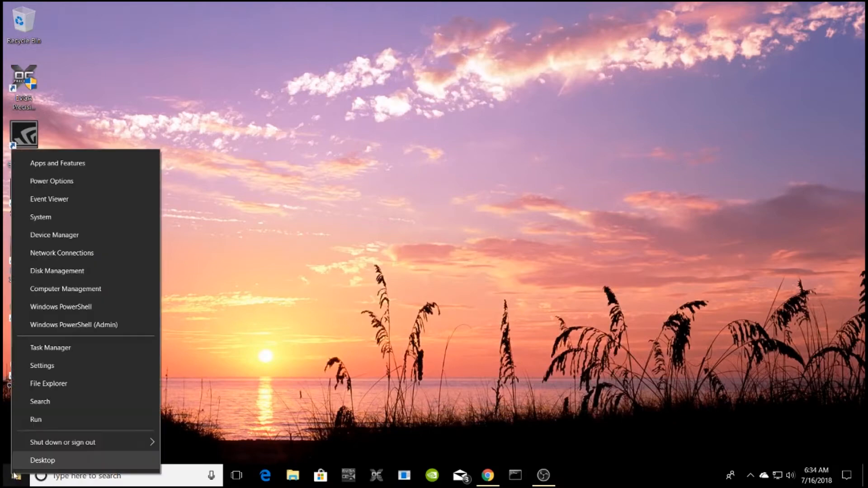
click(134, 218)
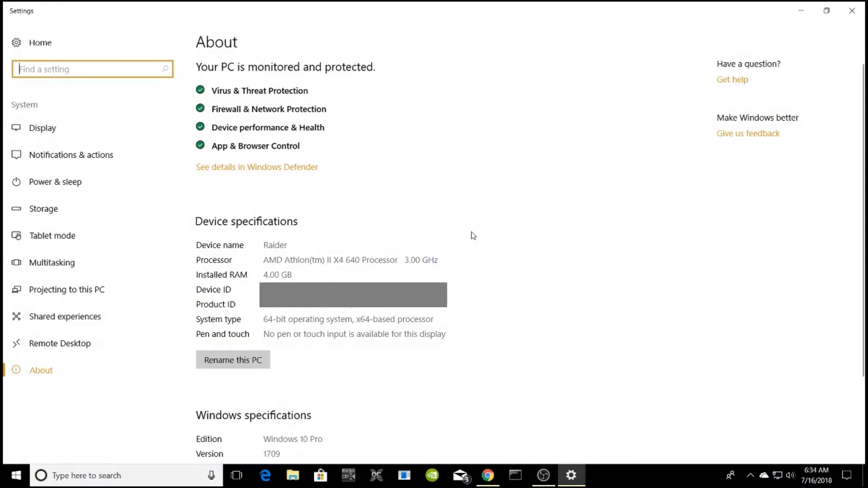
click(491, 256)
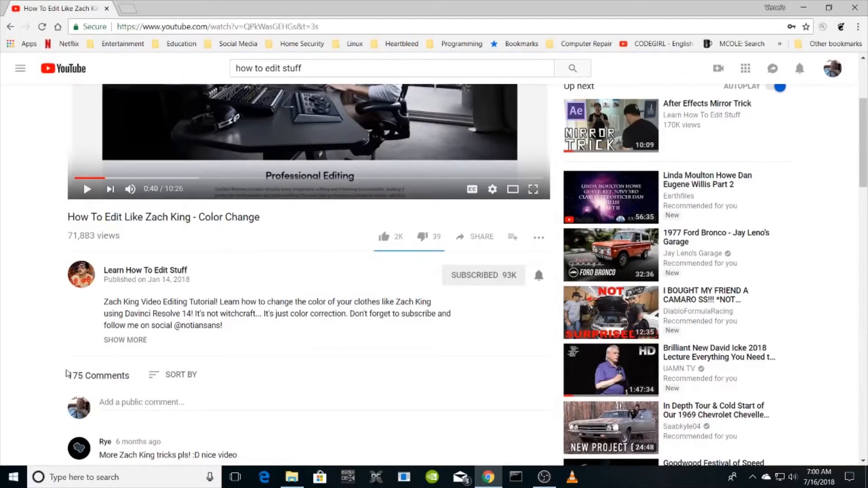
scroll(68, 373, up, 4)
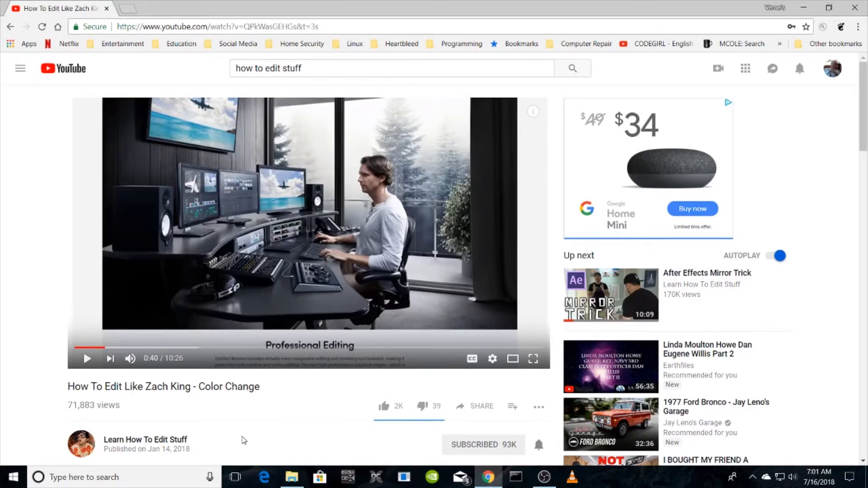
scroll(244, 440, down, 1)
scroll(244, 441, down, 2)
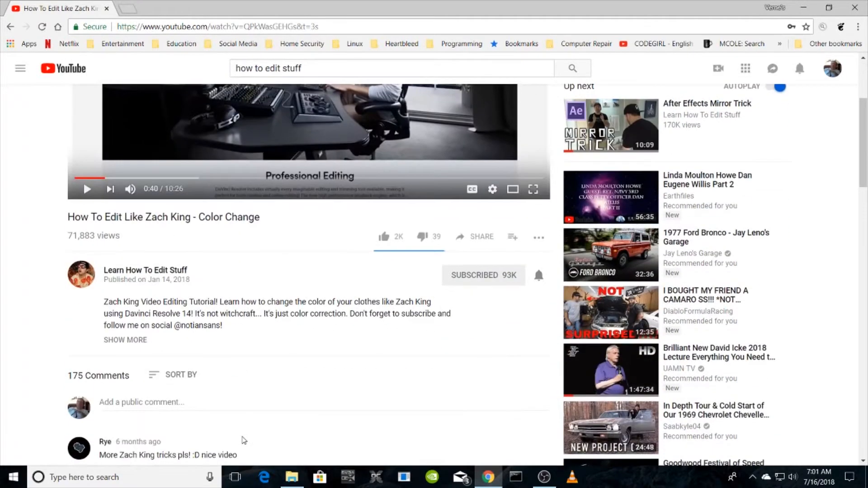
scroll(244, 440, up, 1)
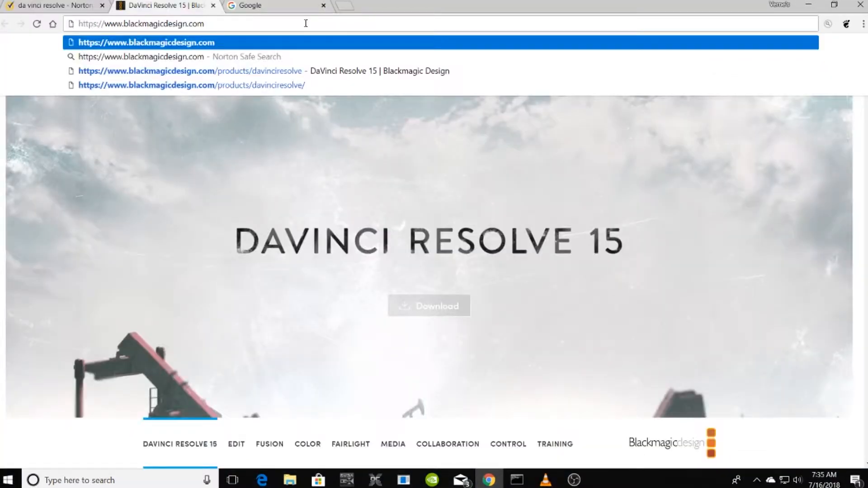
key(Return)
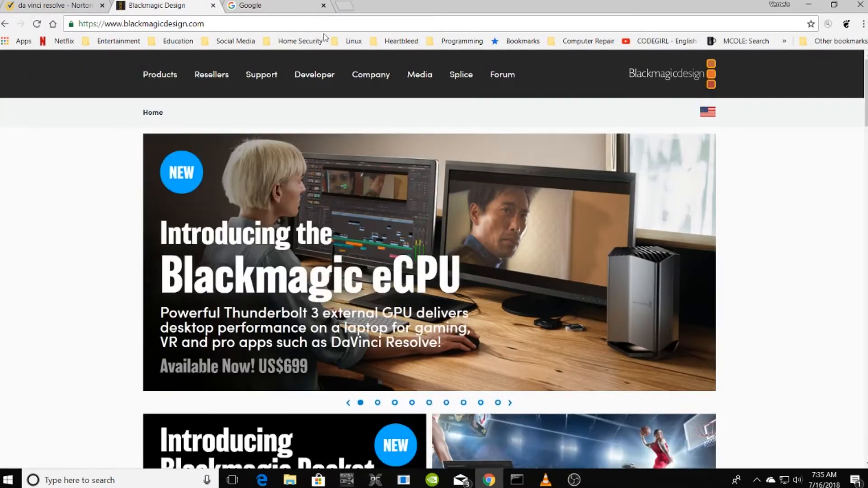
click(168, 76)
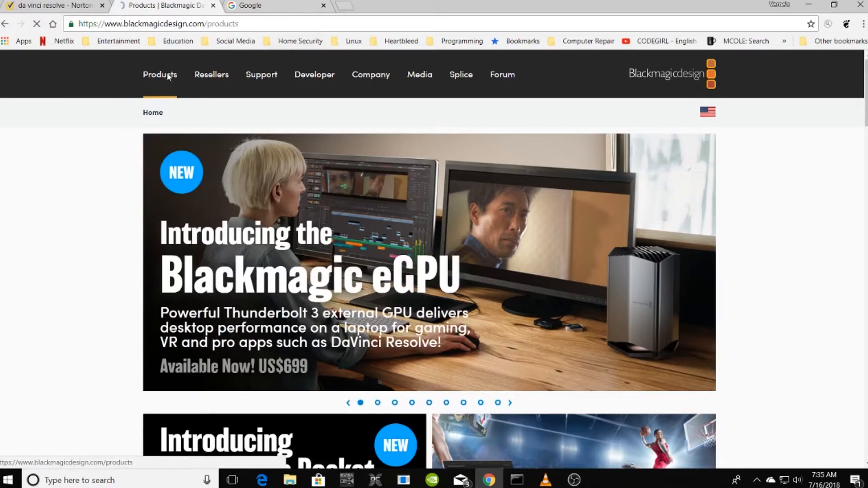
scroll(106, 213, down, 5)
scroll(105, 212, down, 12)
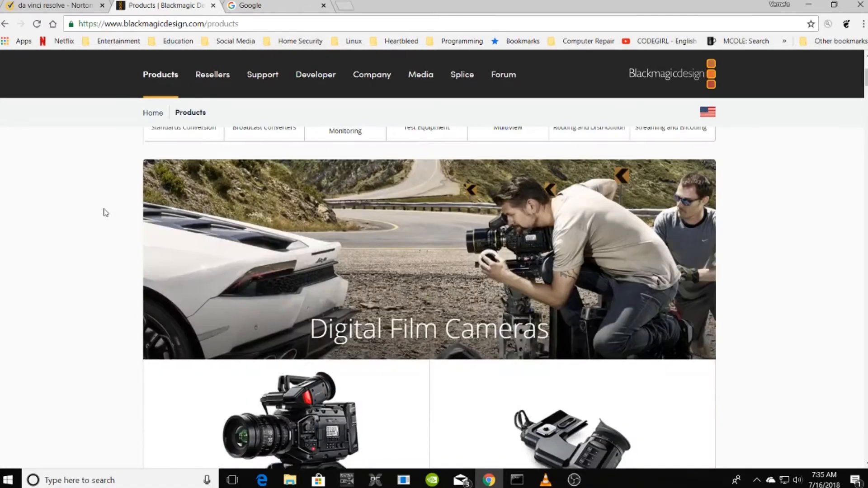
scroll(105, 212, down, 10)
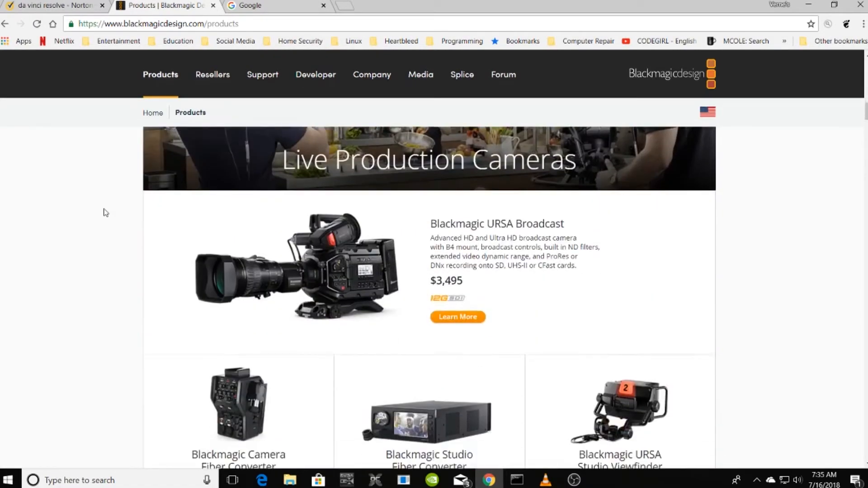
scroll(106, 213, down, 12)
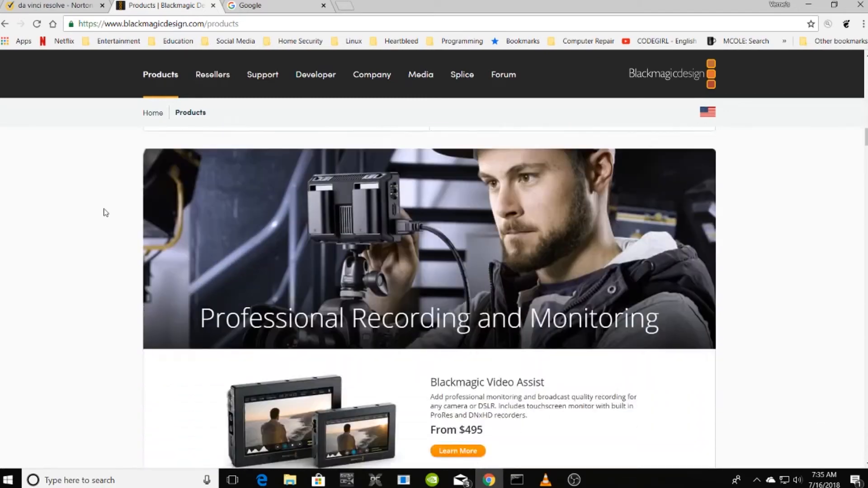
scroll(106, 212, up, 12)
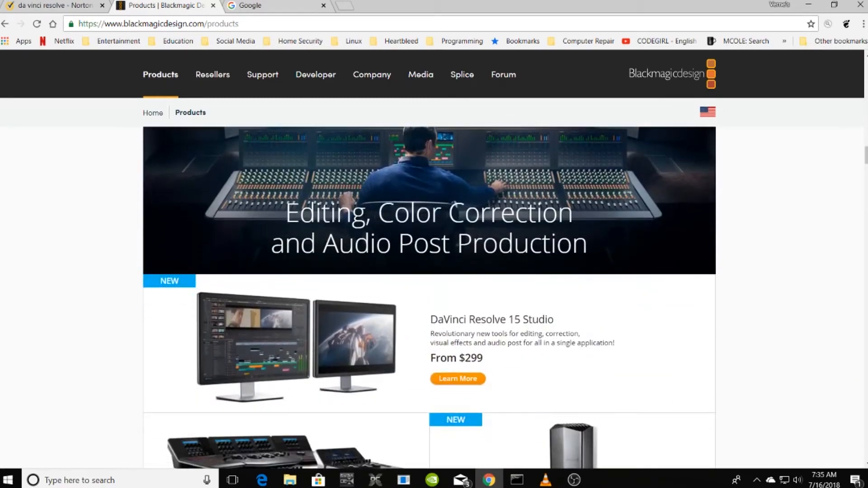
click(454, 380)
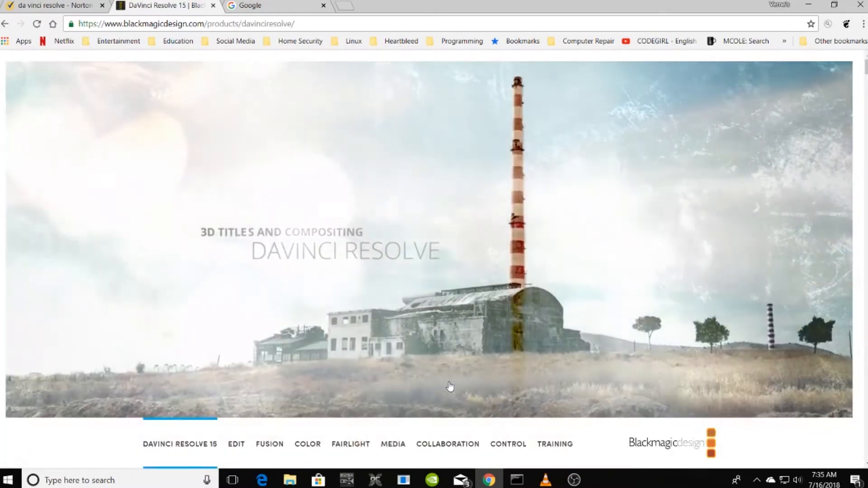
Choose the free DaVinci Resolve 15 Beta download at the end of the product page, in its Windows version
scroll(450, 387, down, 15)
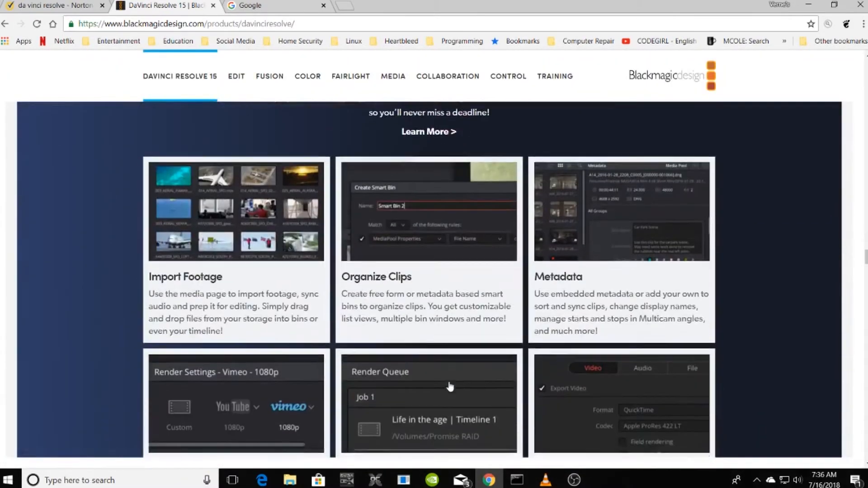
scroll(450, 387, down, 20)
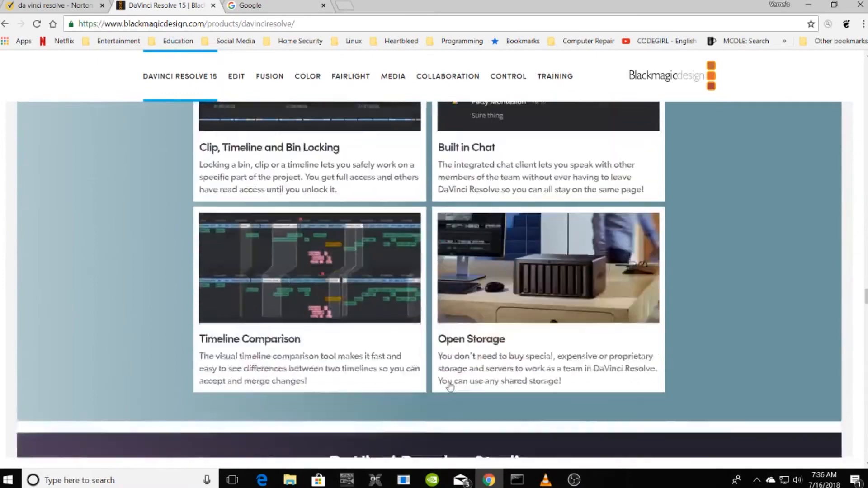
scroll(450, 387, down, 7)
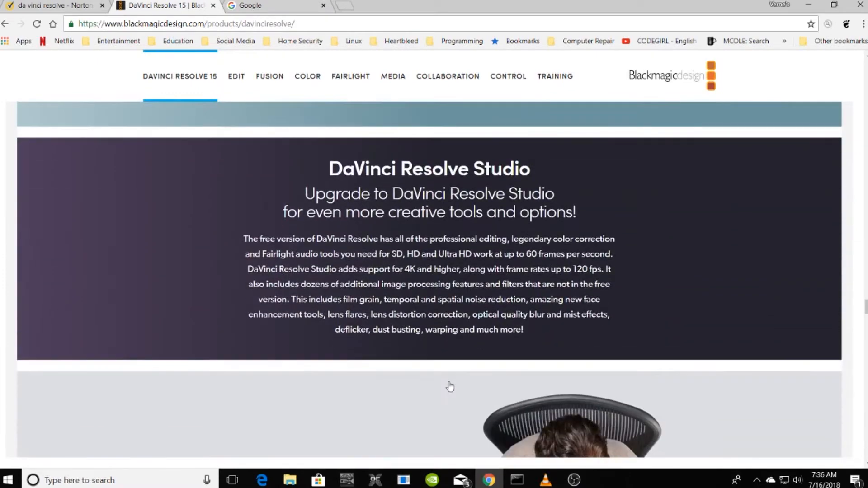
scroll(450, 387, down, 15)
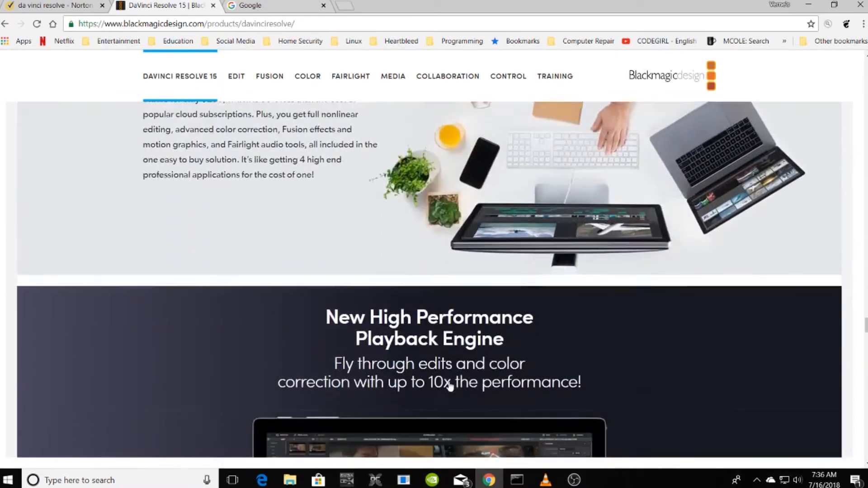
scroll(449, 387, down, 15)
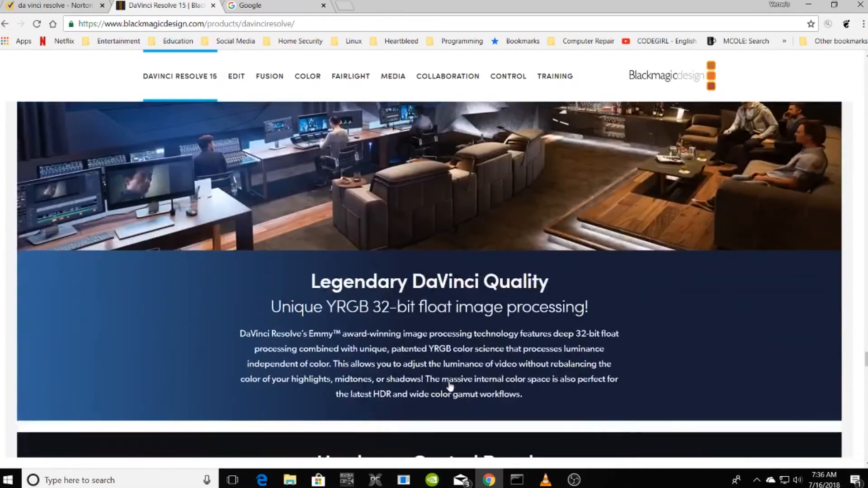
scroll(450, 387, down, 15)
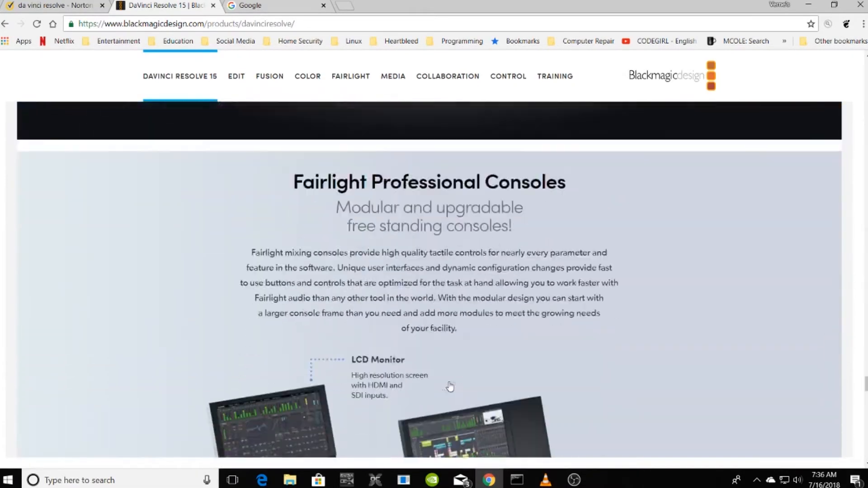
scroll(450, 387, down, 20)
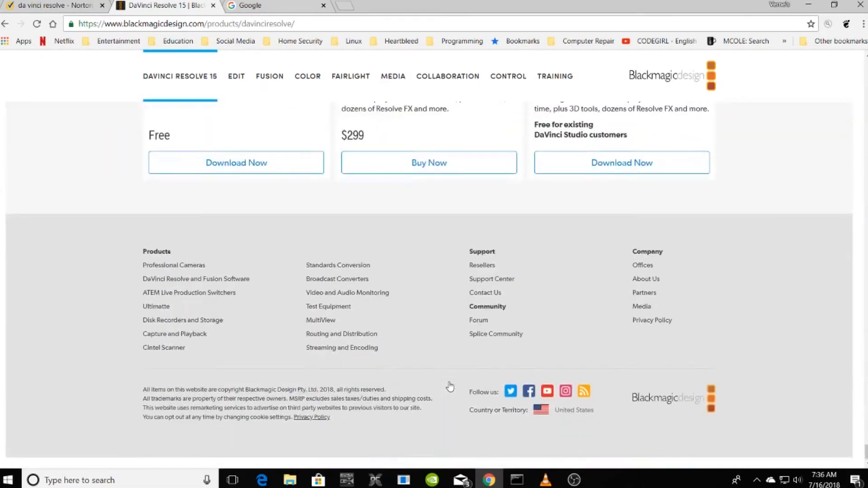
scroll(449, 387, up, 4)
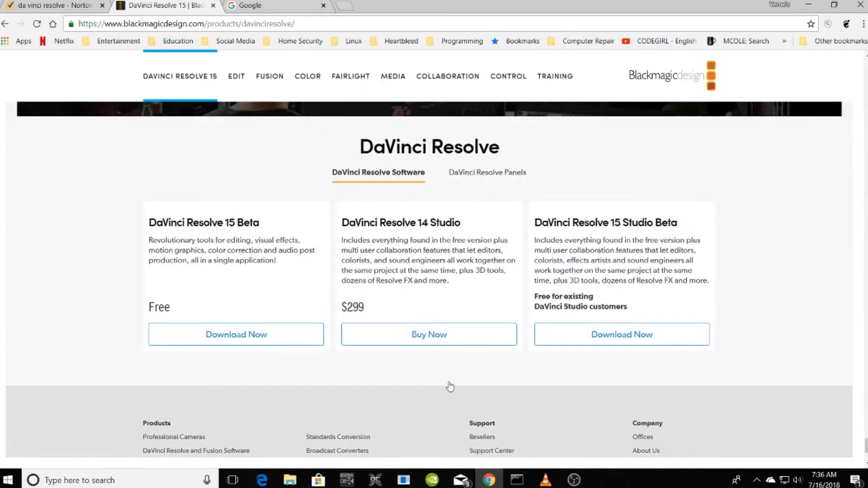
click(230, 338)
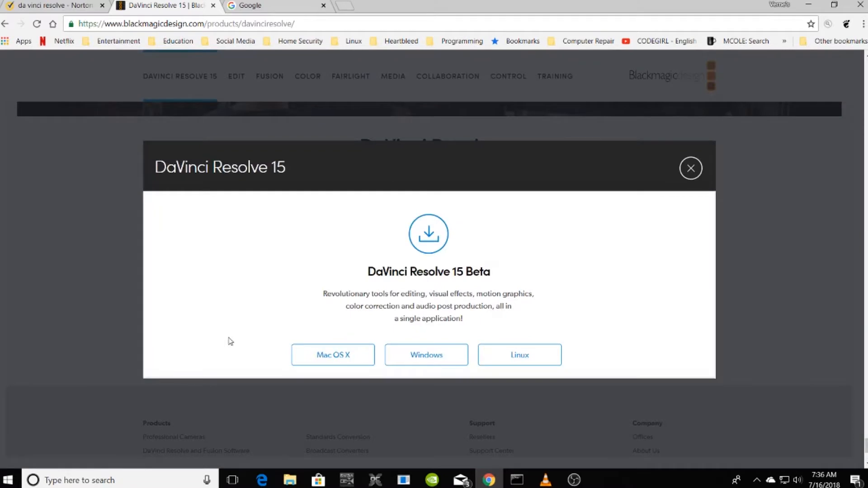
click(432, 357)
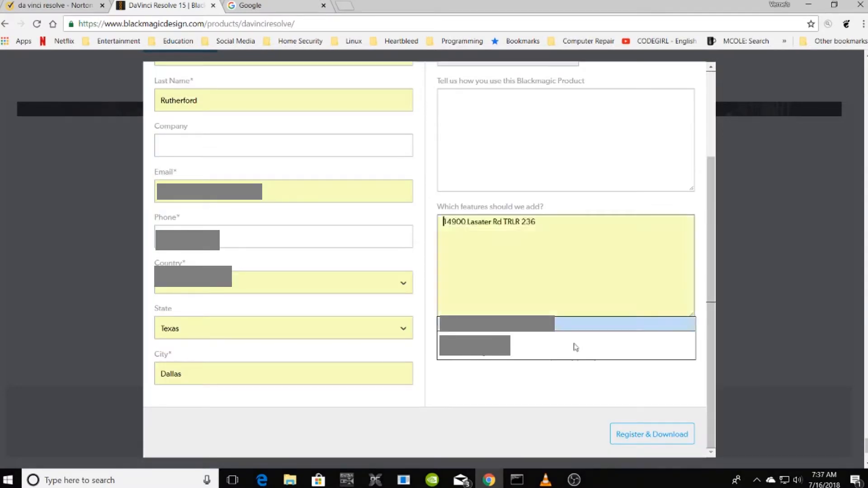
Submit the completed registration form and save DaVinci_Resolve_15.0b6_Windows.zip to the Downloads folder
click(627, 436)
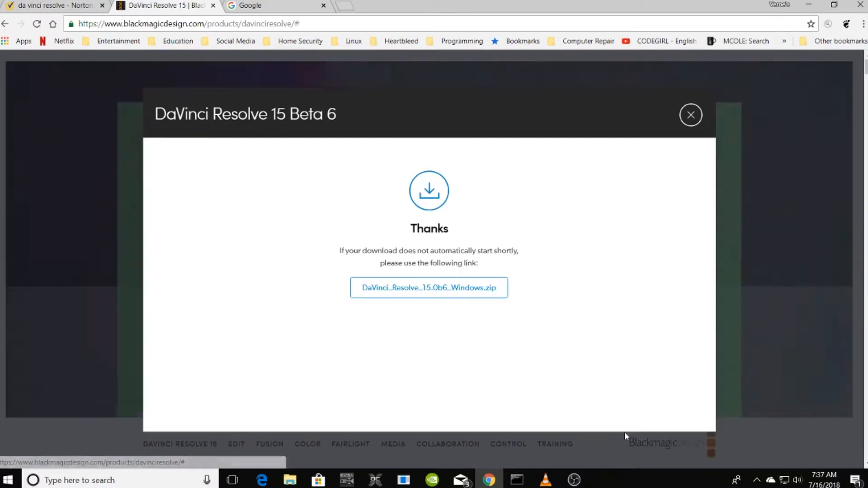
click(625, 433)
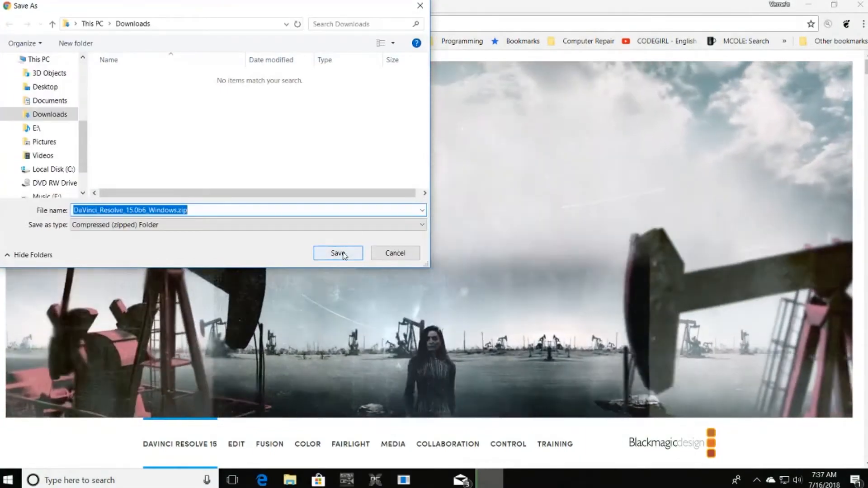
click(342, 253)
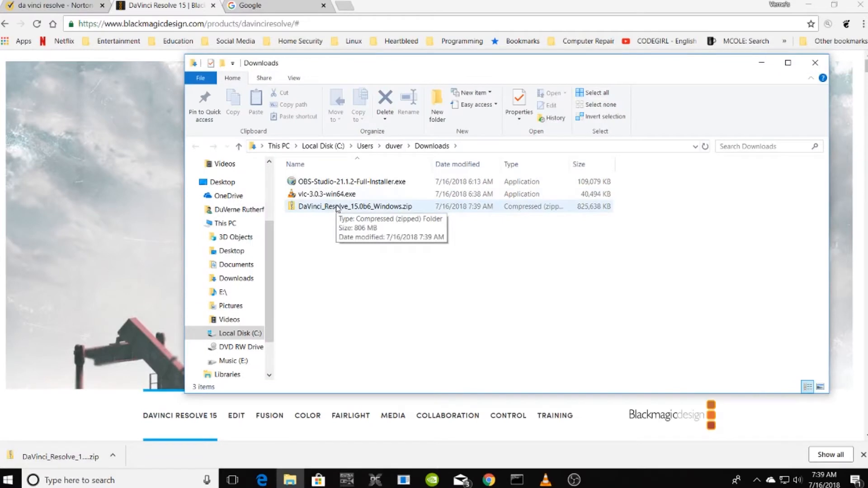
Extract all of DaVinci_Resolve_15.0b6_Windows.zip to the suggested folder inside Downloads
click(337, 207)
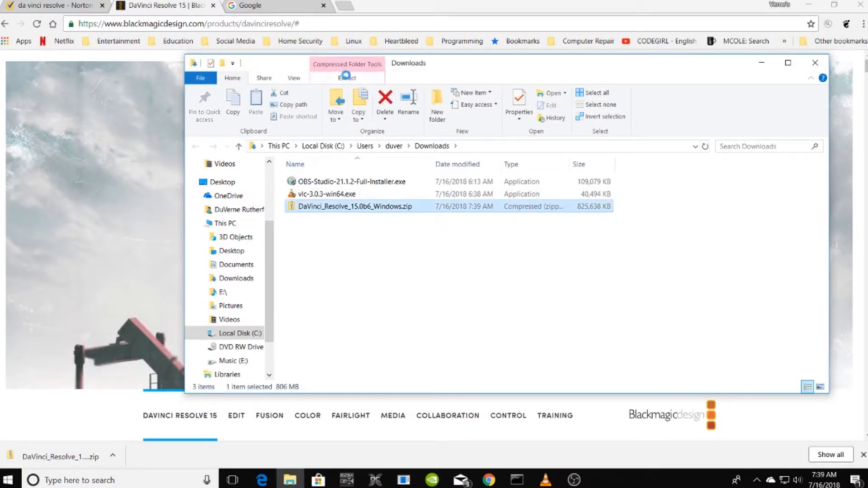
click(347, 78)
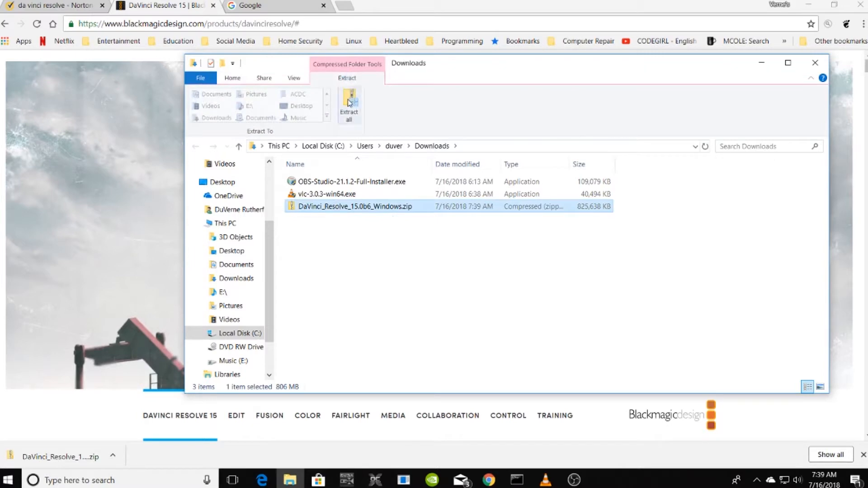
click(349, 103)
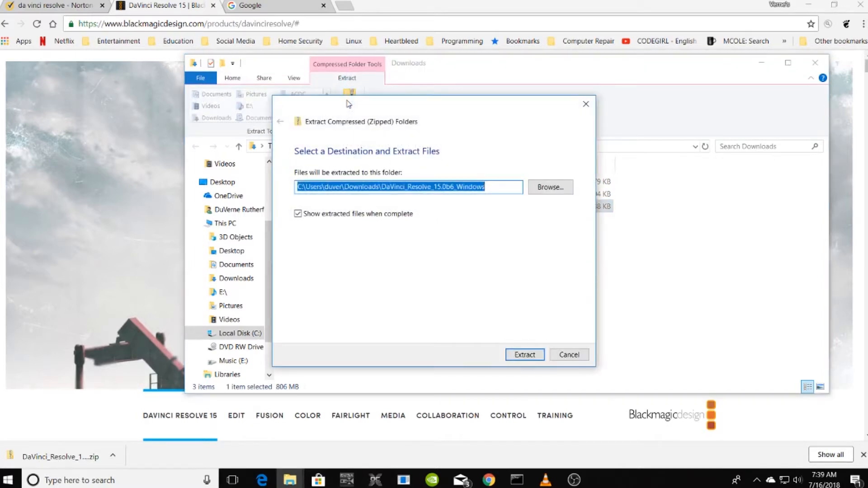
click(518, 355)
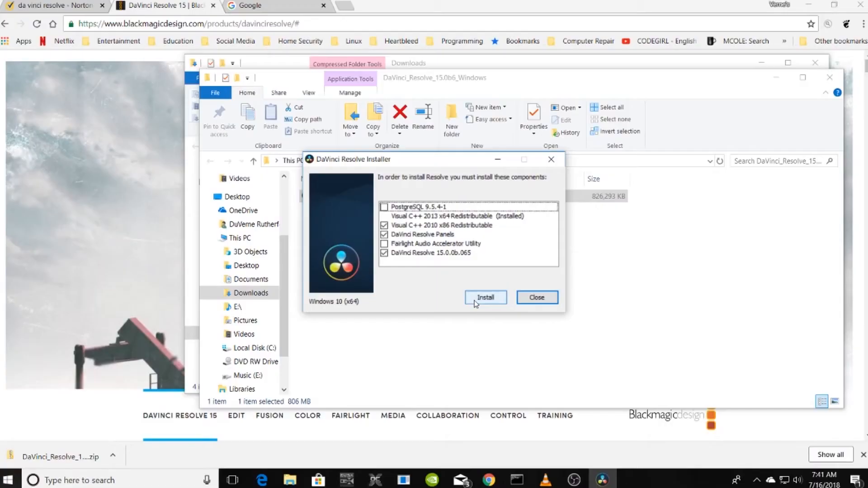
Start installing the selected DaVinci Resolve components and accept the license agreement to reach the destination folder choice
click(476, 298)
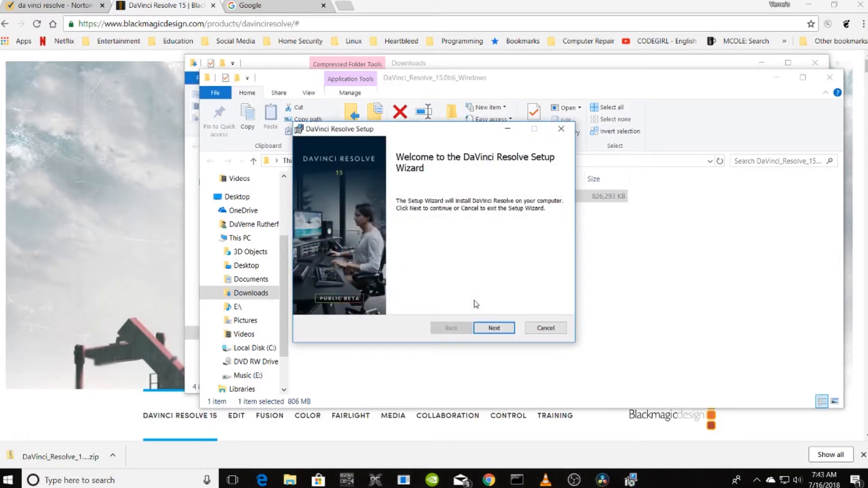
click(493, 328)
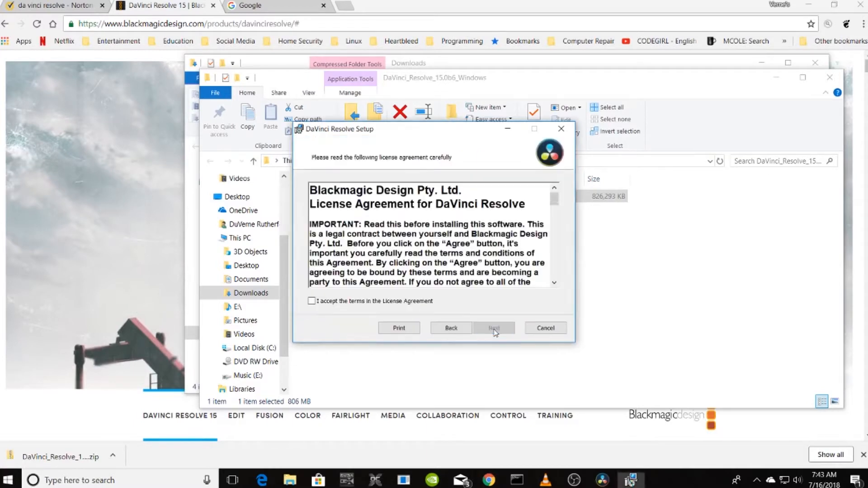
click(313, 302)
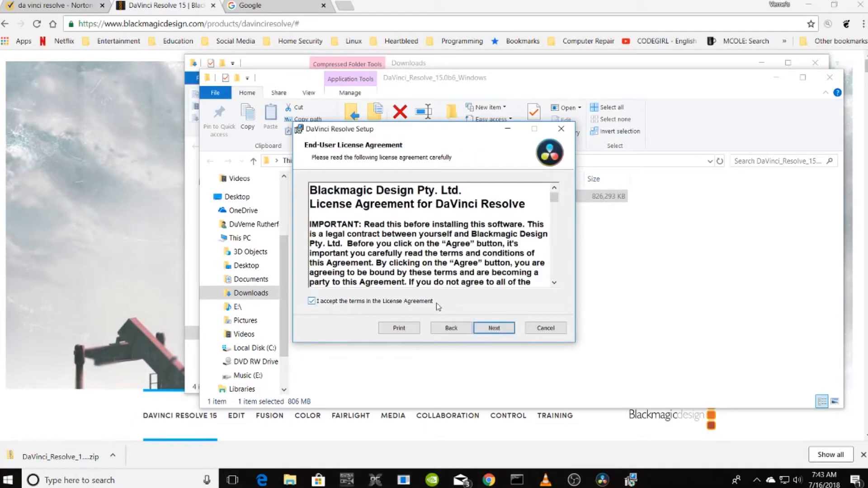
click(493, 329)
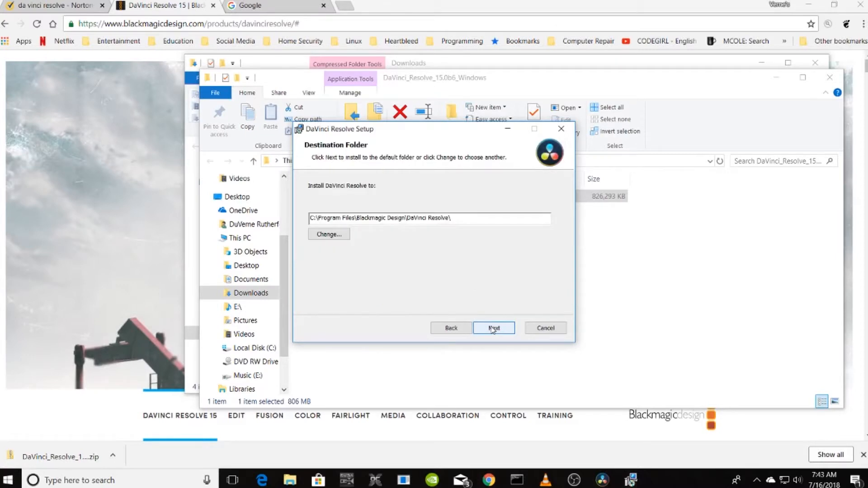
Install DaVinci Resolve to the default destination folder and close the browser and both File Explorer windows during the installation
click(493, 329)
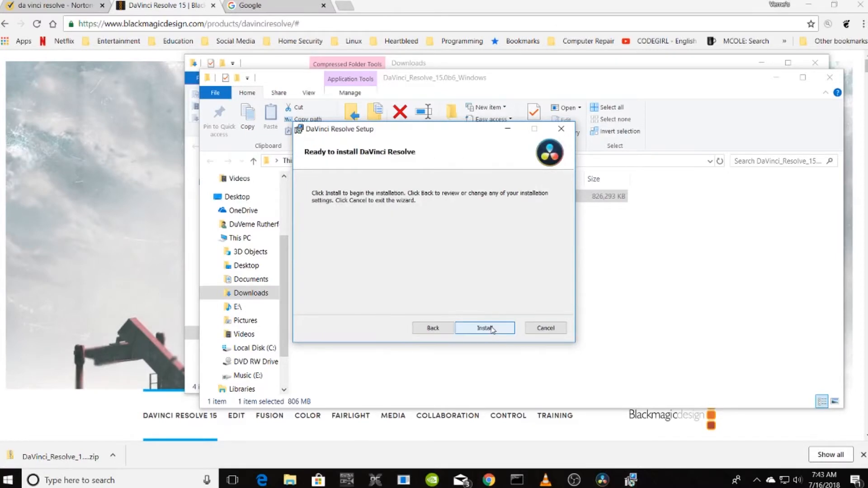
click(492, 328)
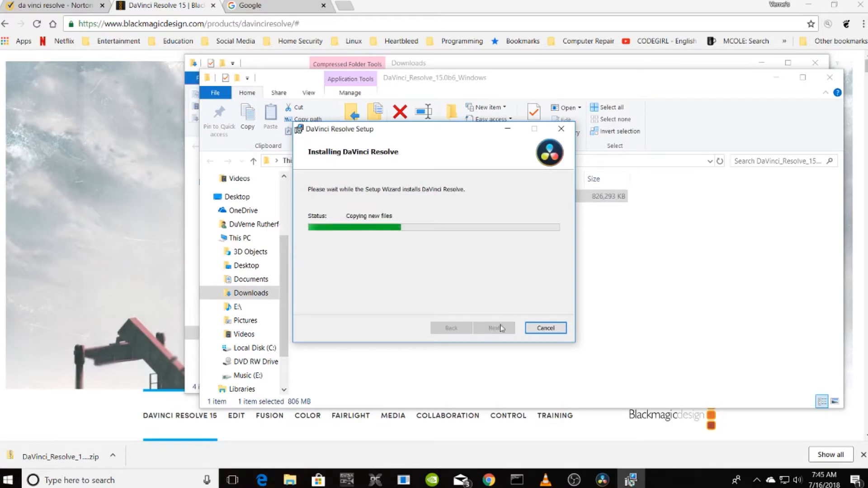
click(862, 7)
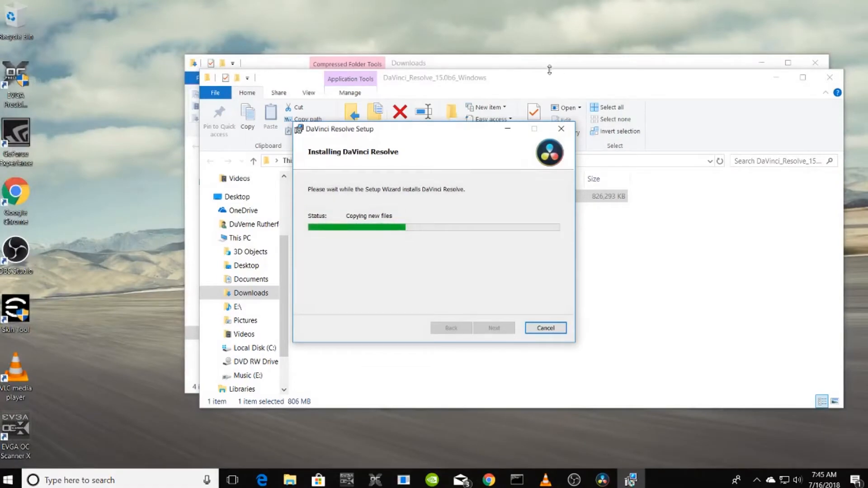
click(829, 77)
click(826, 62)
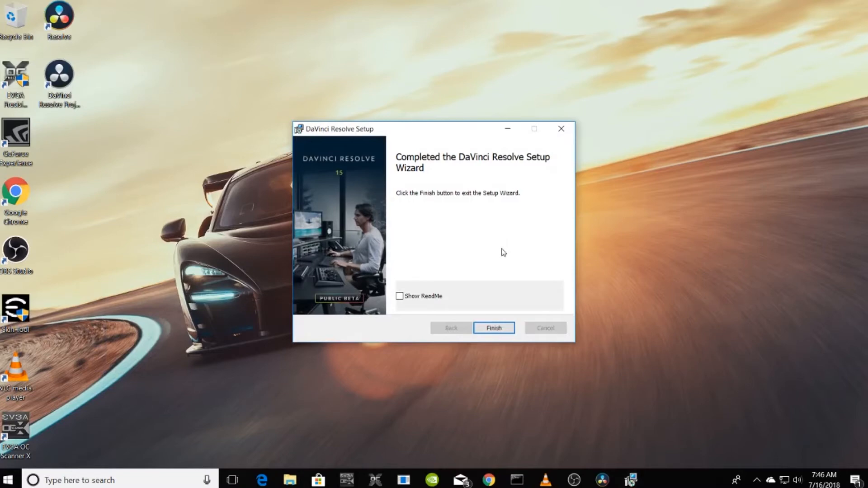
Exit the completed DaVinci Resolve setup without showing the ReadMe, and launch Resolve from its desktop shortcut
click(494, 328)
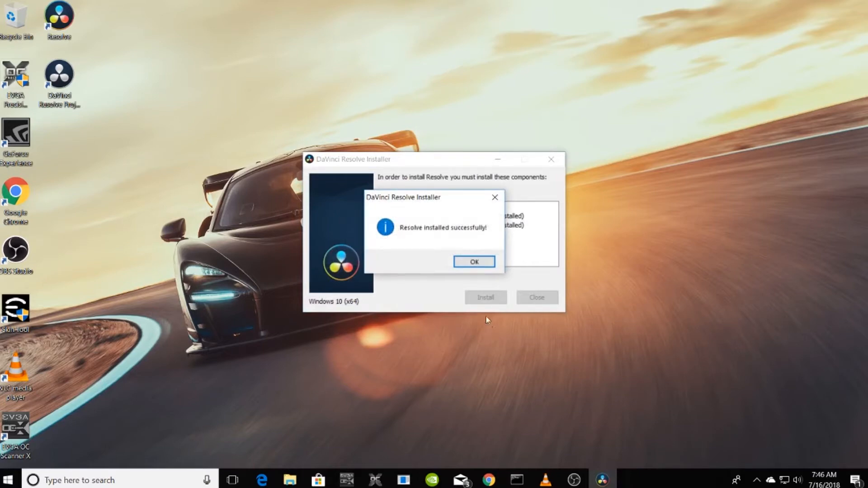
click(473, 263)
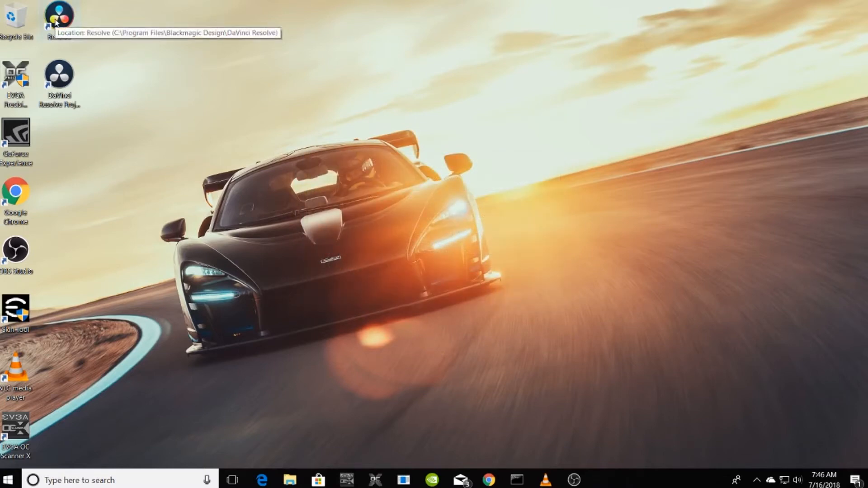
double_click(56, 22)
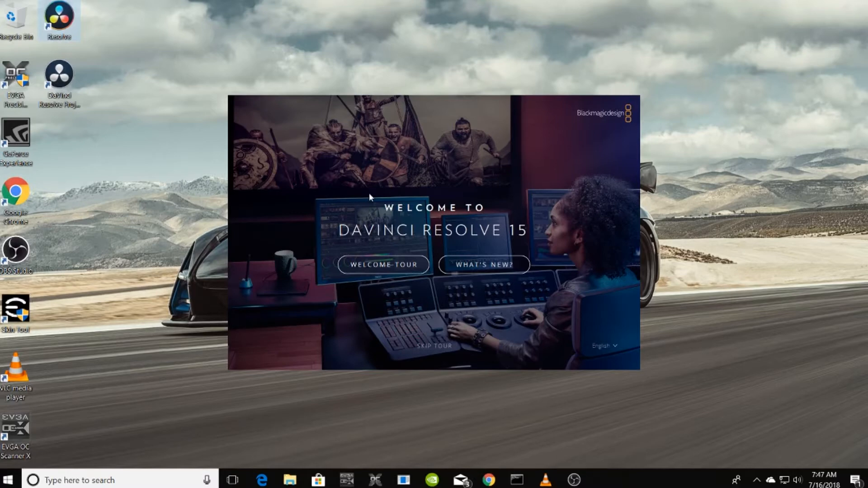
Go through the DaVinci Resolve 15 welcome tour pages up to the end of the Deliver page
click(381, 267)
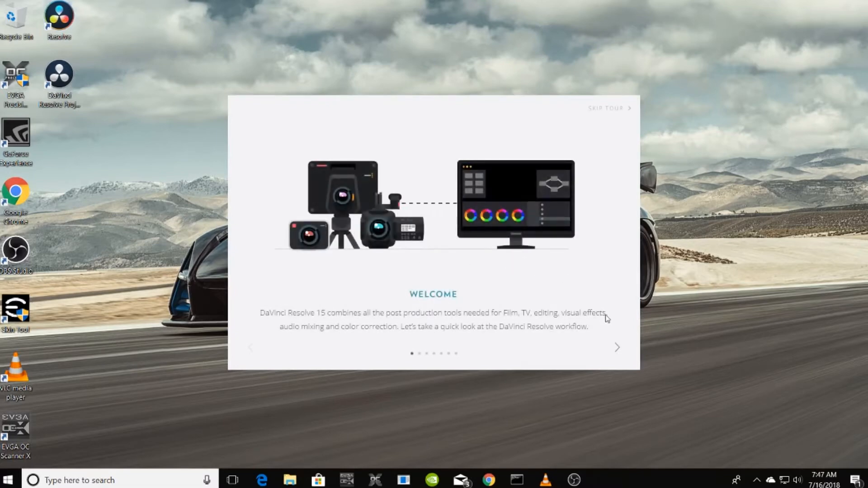
click(618, 350)
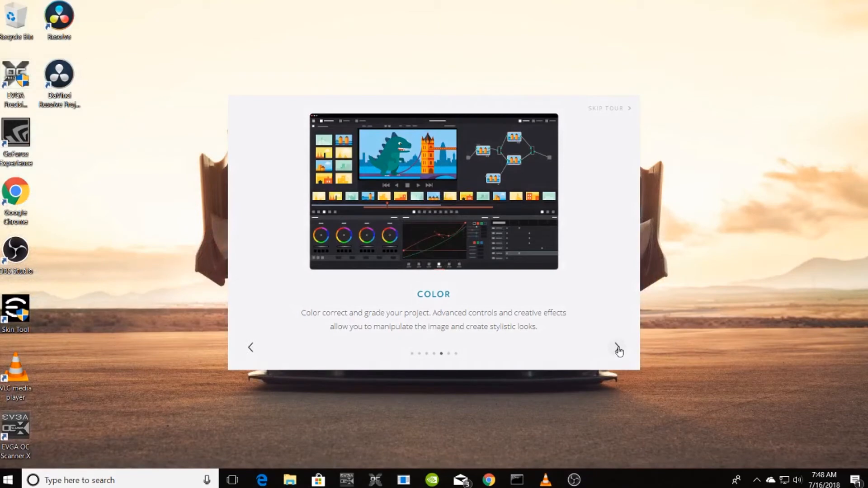
click(617, 347)
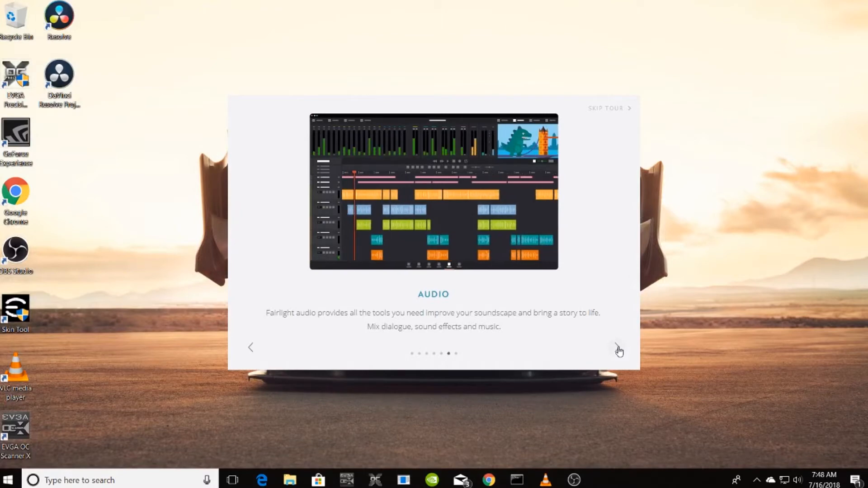
click(619, 352)
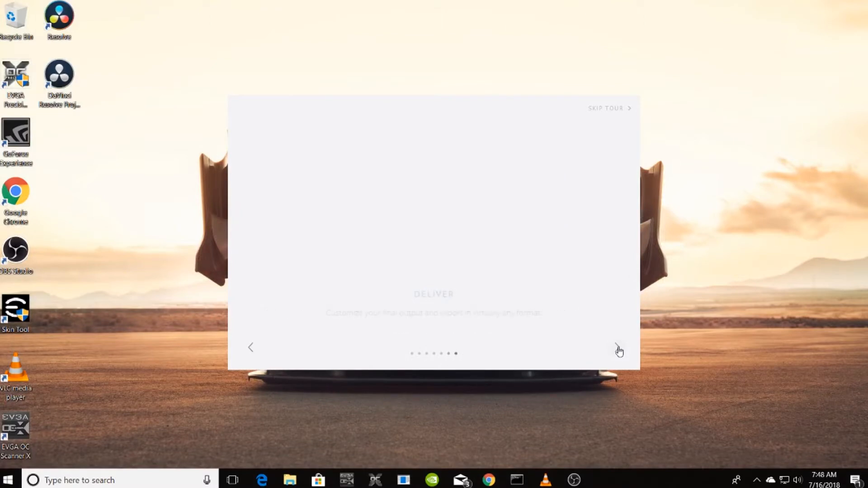
click(619, 352)
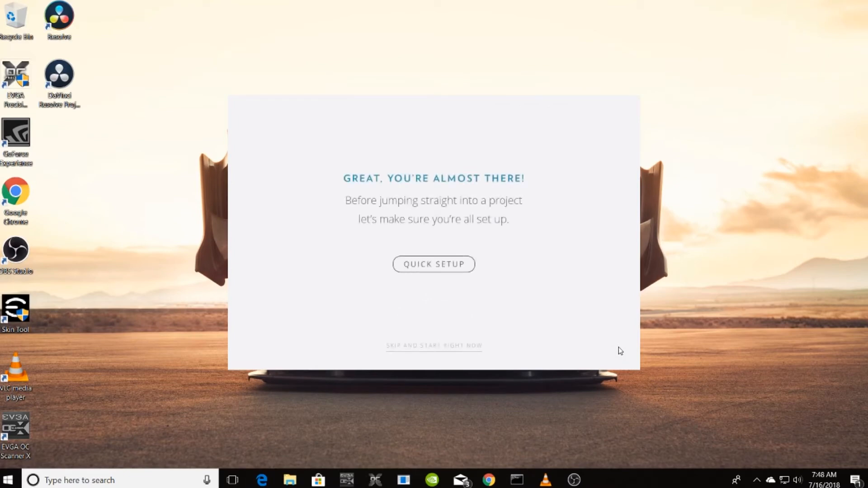
Complete the quick setup with a 1080 HD project, the default Videos media location and the DaVinci Resolve keyboard layout, and start the program
click(428, 271)
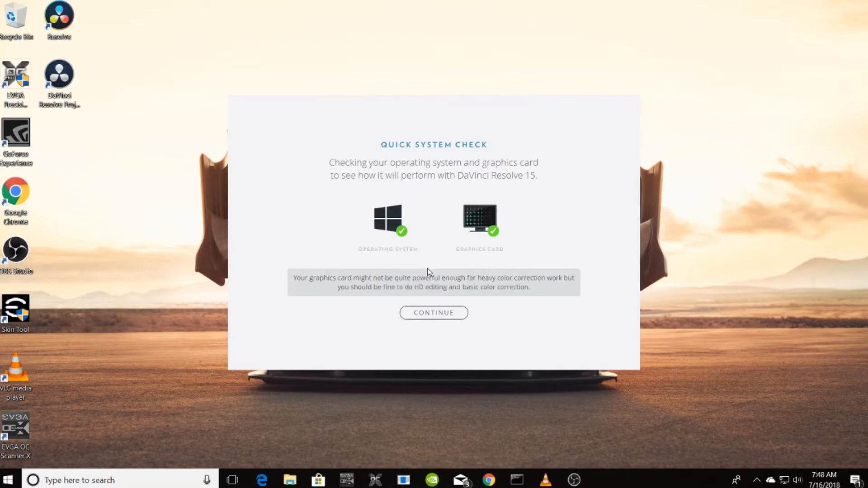
click(432, 312)
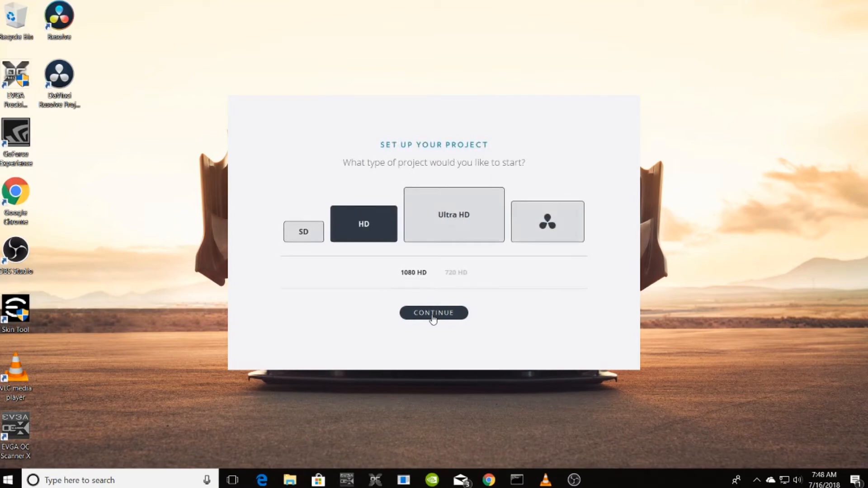
click(433, 316)
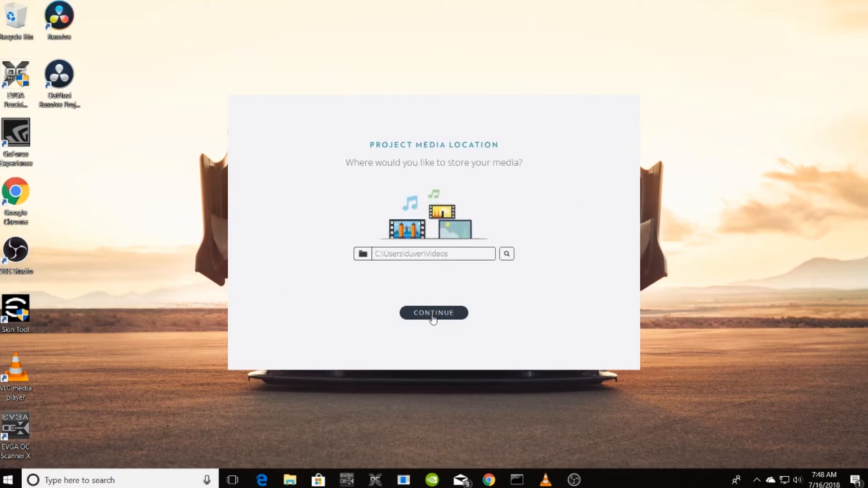
click(433, 317)
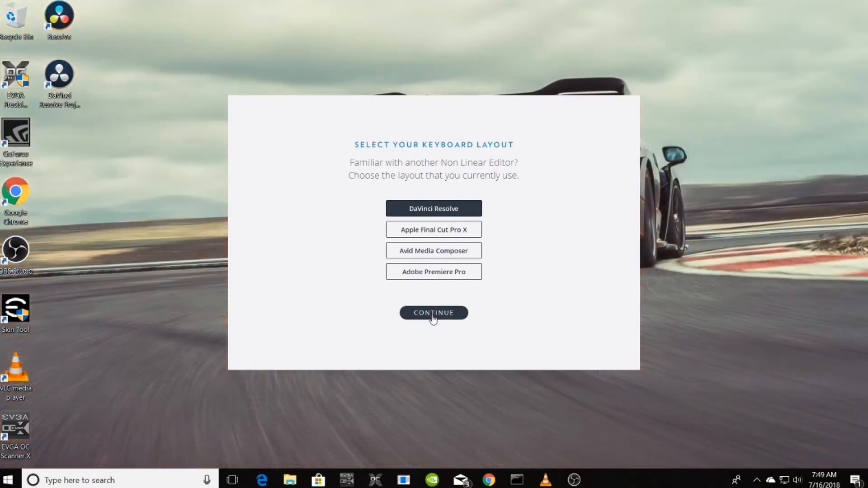
click(434, 316)
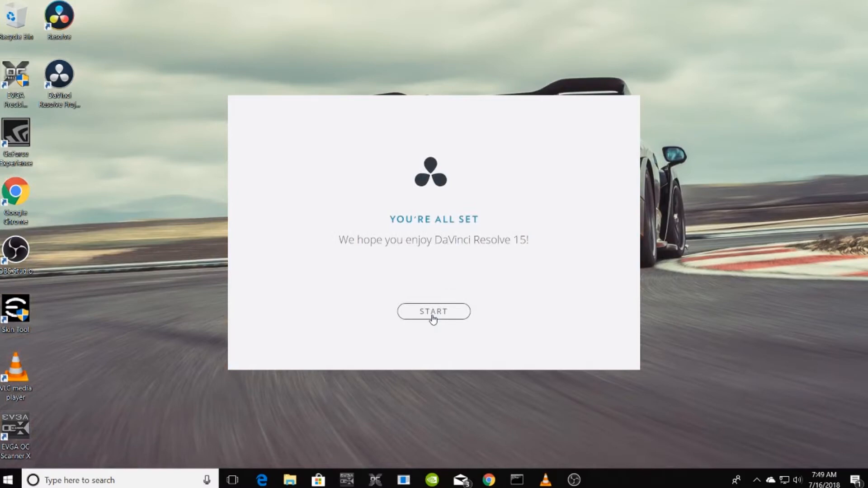
click(433, 318)
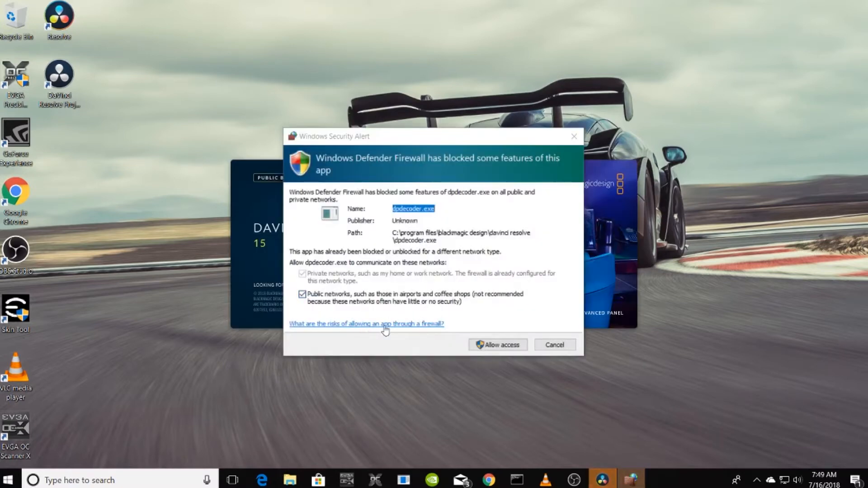
Allow dpdecoder.exe through the firewall without public networks, and also allow access for DaVinci Resolve and FusionScript services for Fusion
click(302, 296)
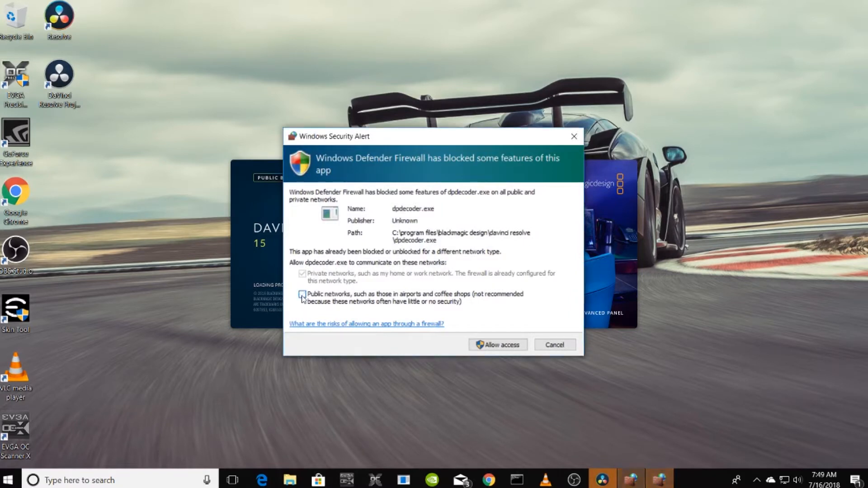
click(499, 347)
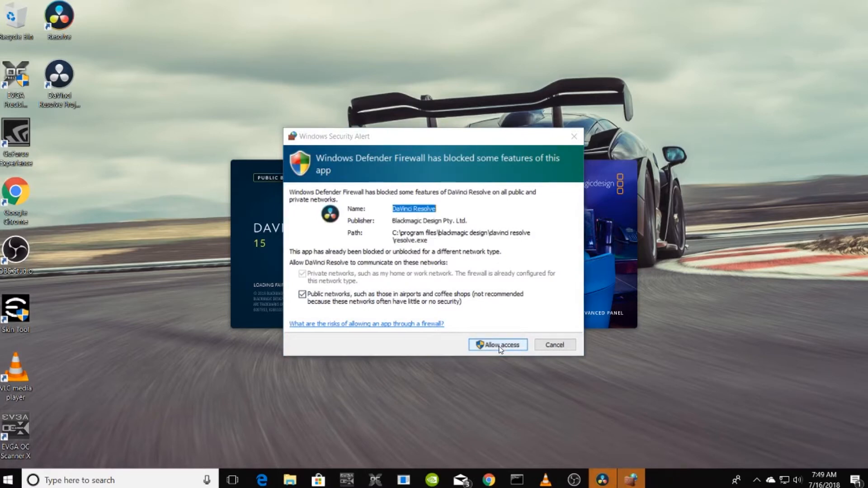
click(500, 347)
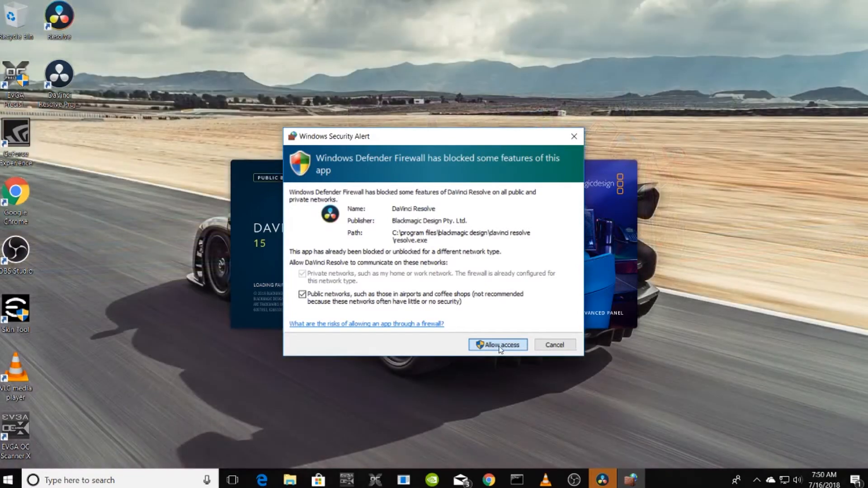
click(499, 346)
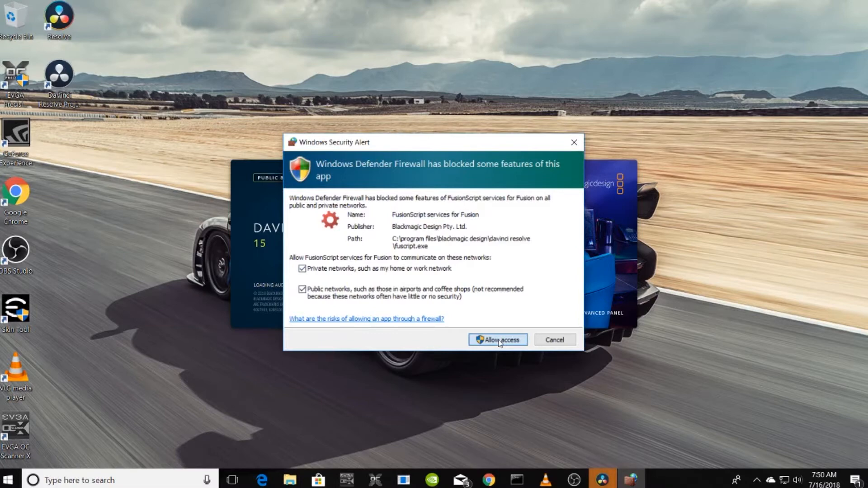
click(500, 340)
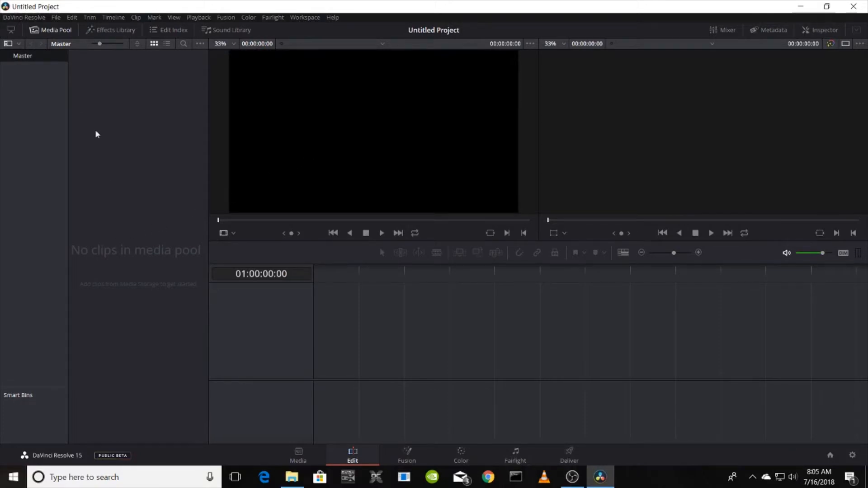
Save the untitled project under the name BigRedMorph
click(56, 18)
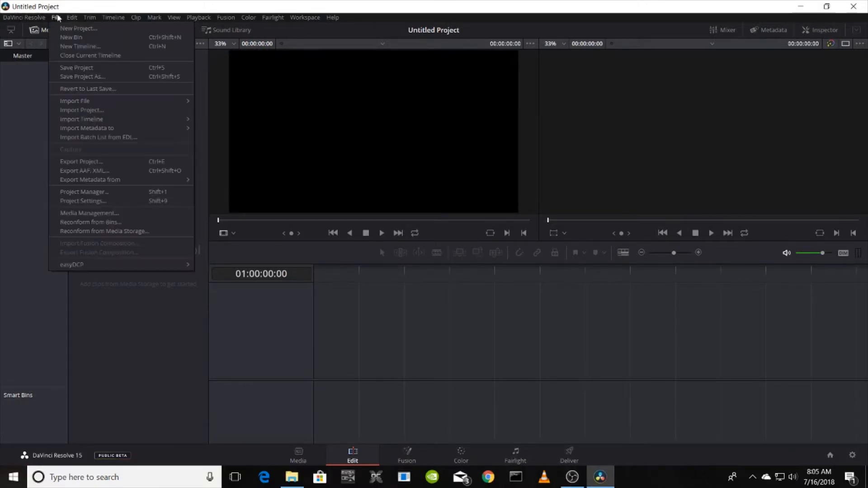
click(71, 67)
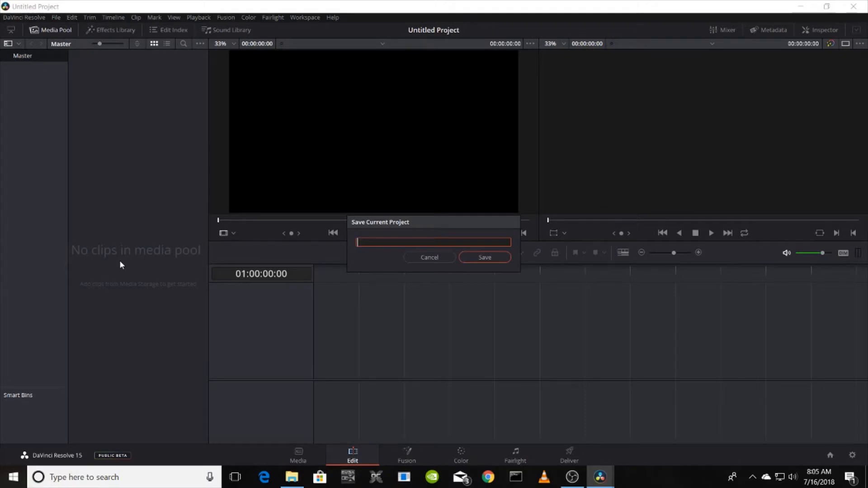
text(BigRedMorph)
click(470, 261)
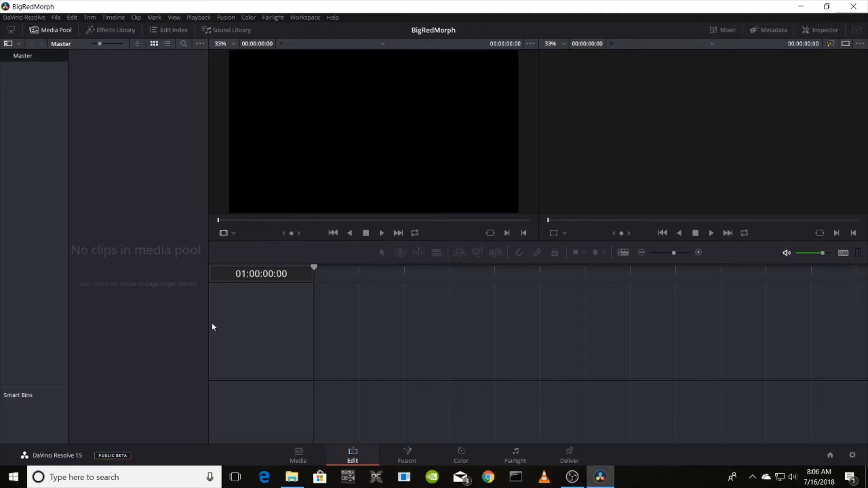
Open the Videos folder in media storage on the Media page and preview the clip 20180716_075228.mp4
click(292, 460)
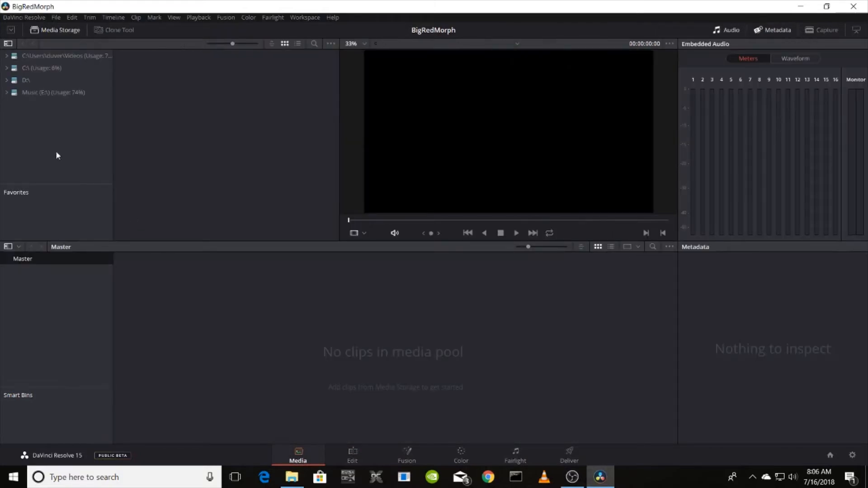
click(34, 58)
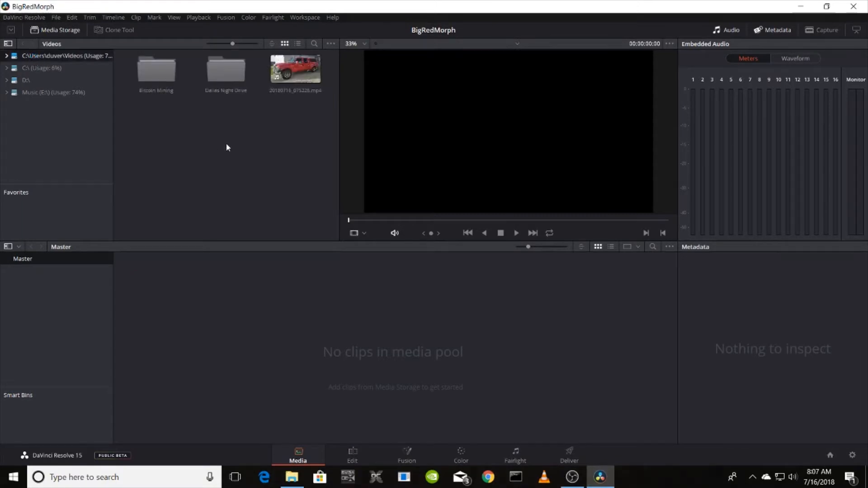
click(293, 70)
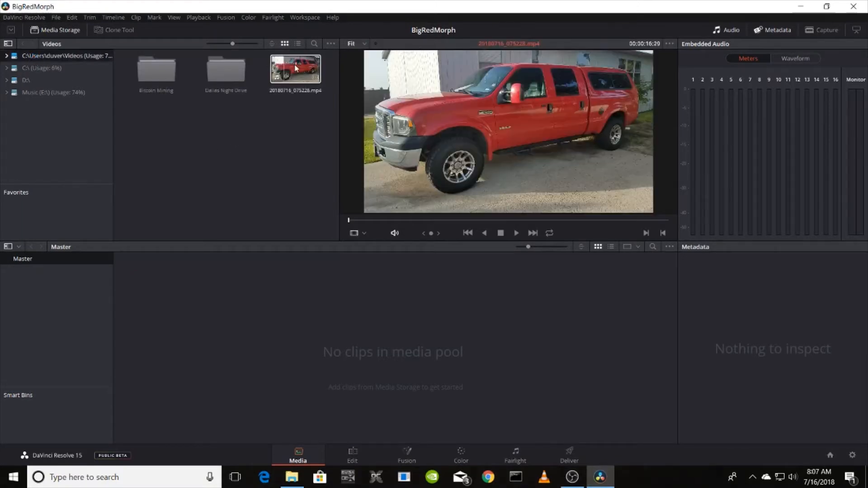
key(space)
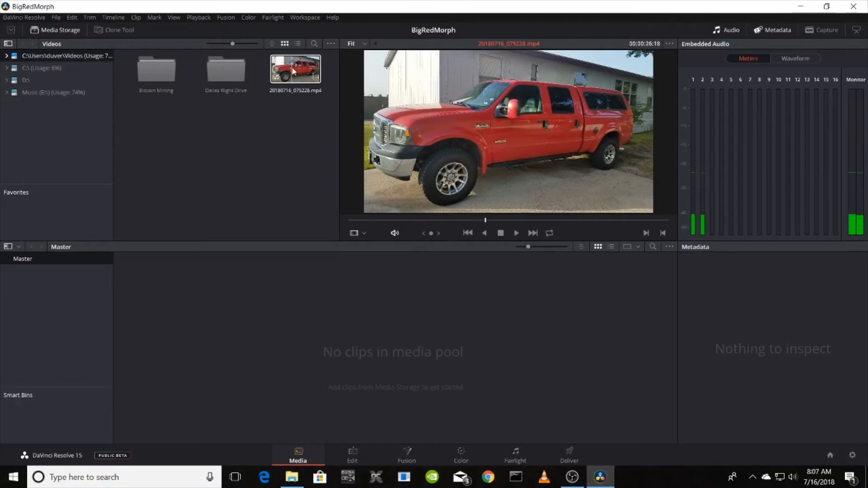
Add 20180716_075228.mp4 to the media pool, changing the timeline frame rate and video format to match, and select it there
click(294, 70)
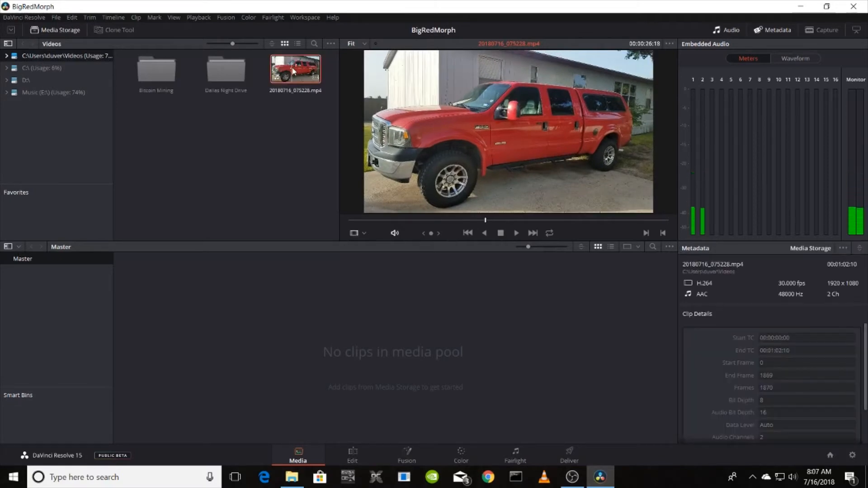
right_click(293, 70)
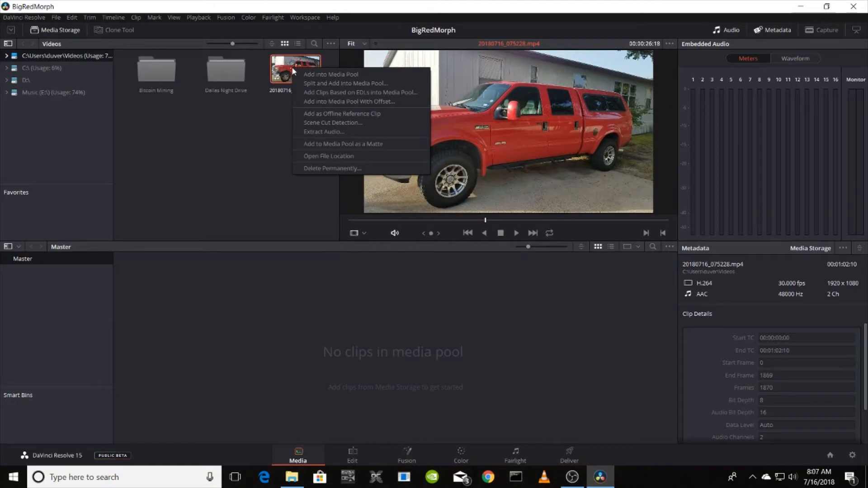
click(324, 77)
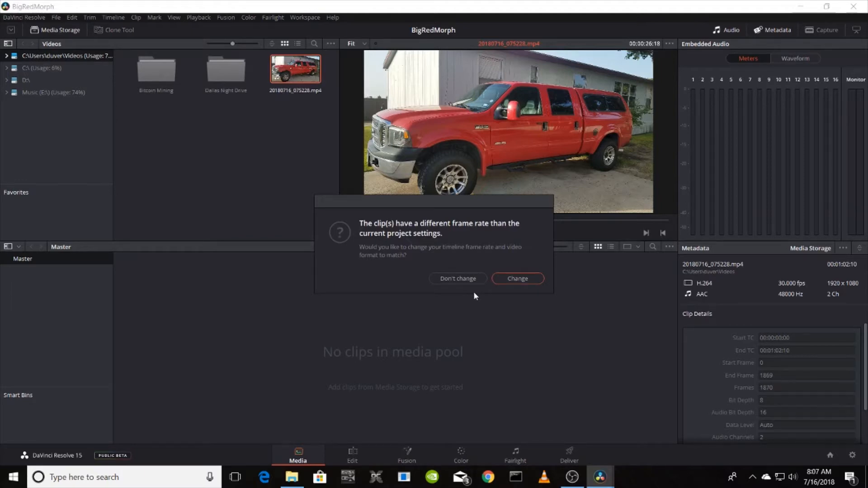
click(513, 279)
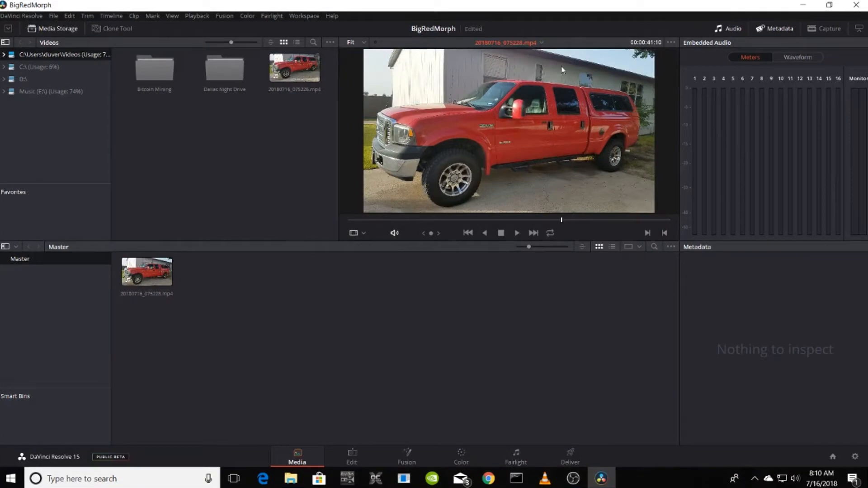
click(157, 279)
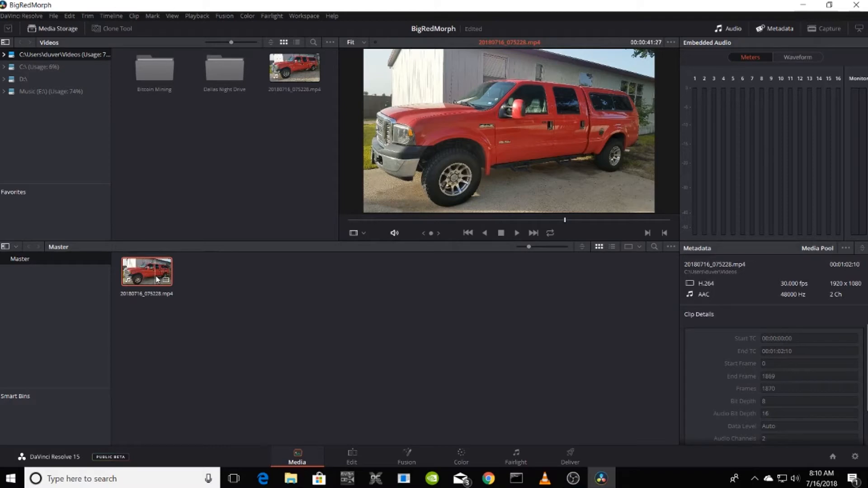
Create a new timeline from the selected 20180716_075228.mp4 clip, keeping the default timeline settings
right_click(157, 279)
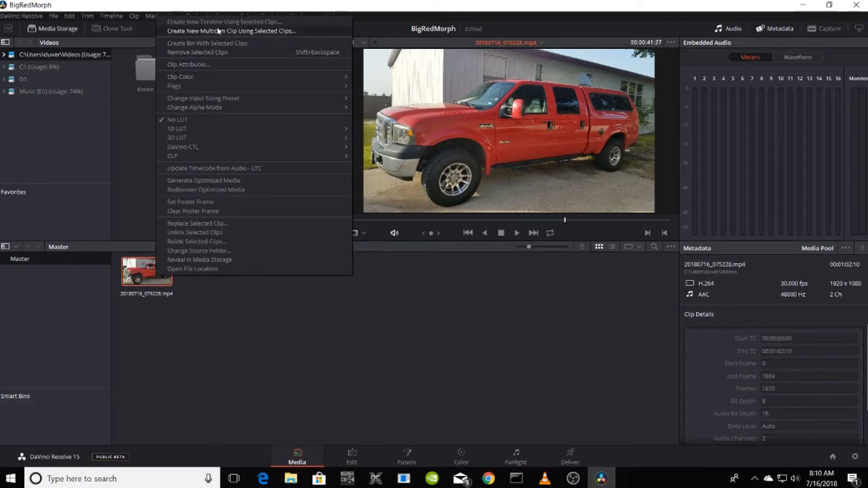
click(244, 21)
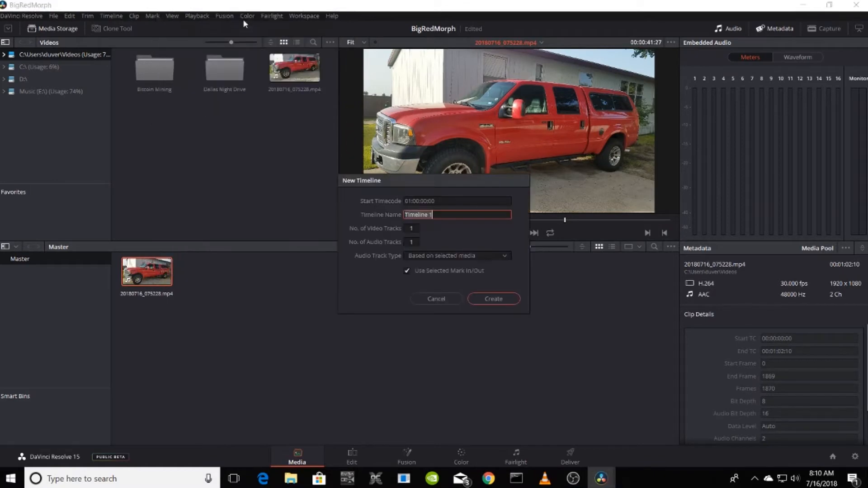
click(501, 300)
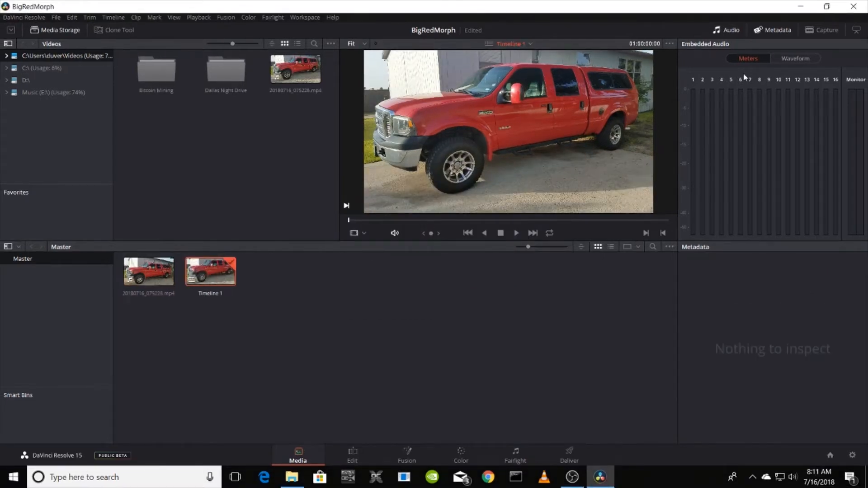
Open the timeline on the Edit page, play it through to about 01:00:28, and move the playhead back to 01:00:27:21
click(352, 454)
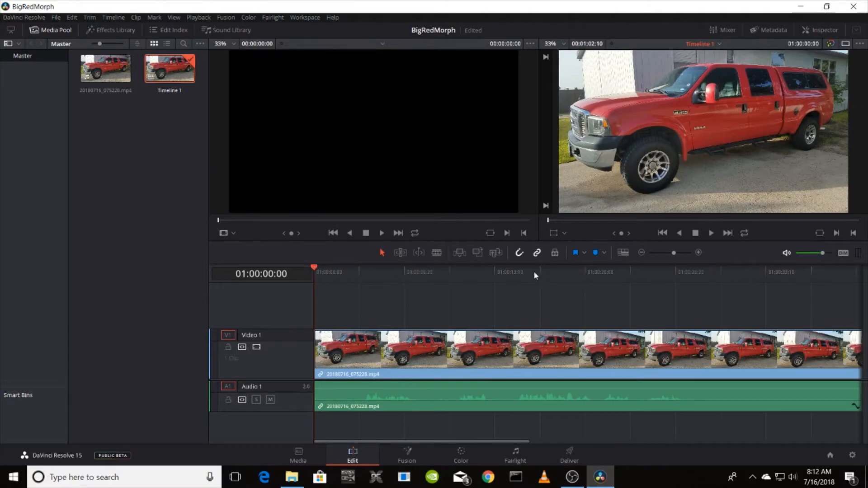
click(710, 234)
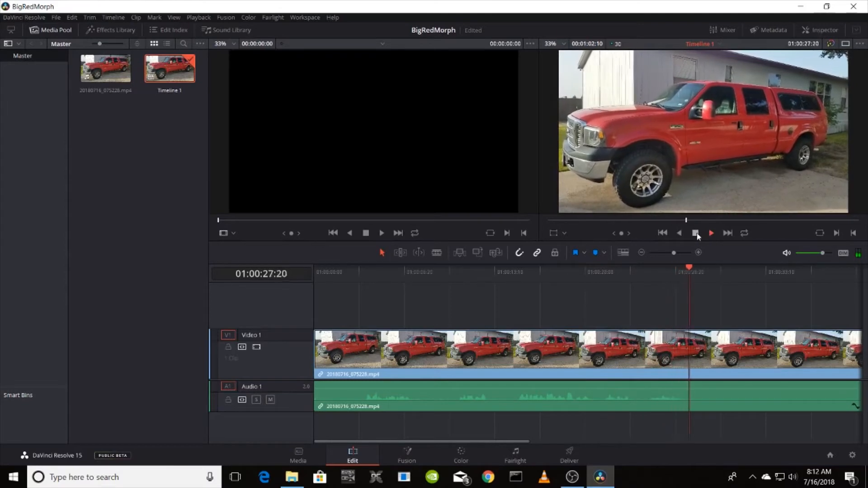
click(695, 233)
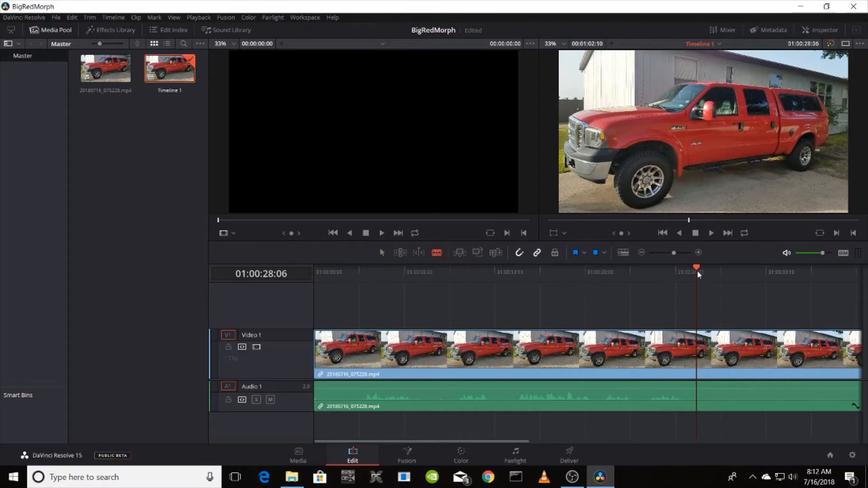
mouse_move(699, 276)
mouse_down()
mouse_move(725, 274)
mouse_move(689, 277)
mouse_up()
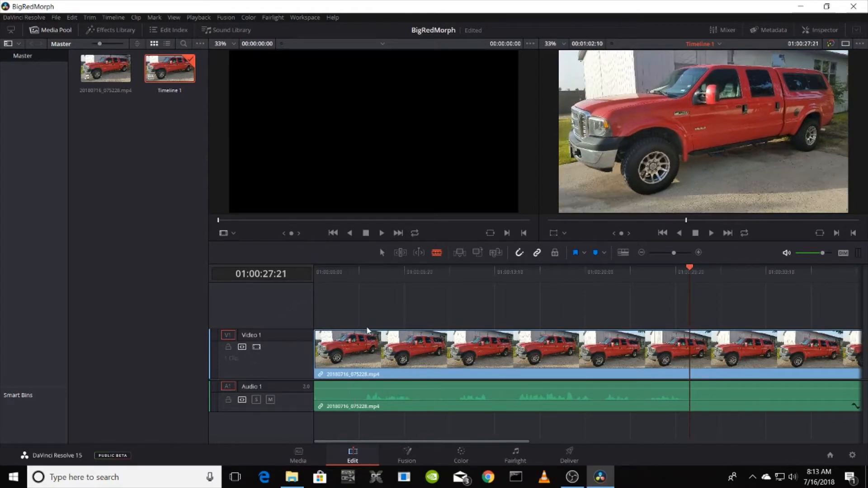
Split the clip with the Blade at about 01:00:03:27, 01:00:10:04, 01:00:16:23 and 01:00:23:17, and delete the last segment
click(367, 344)
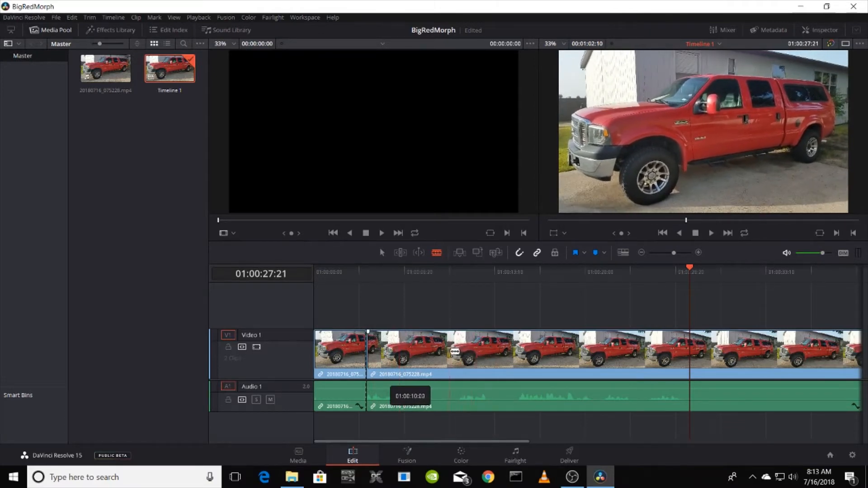
click(451, 351)
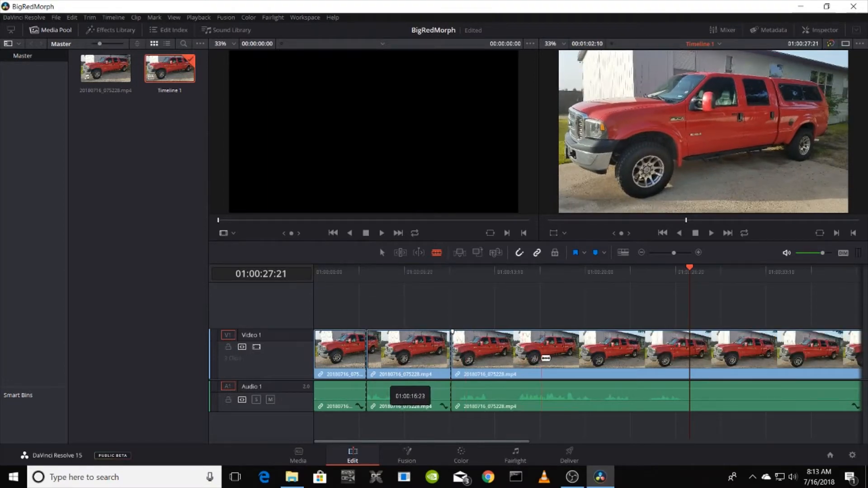
click(541, 359)
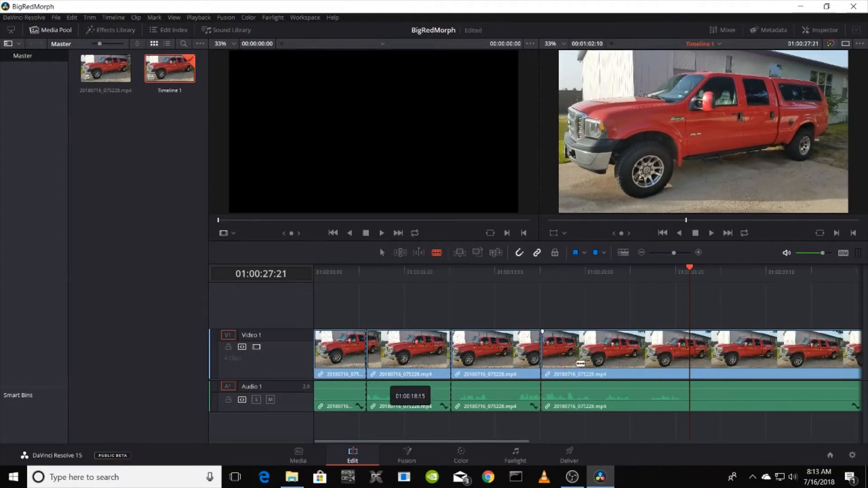
click(635, 365)
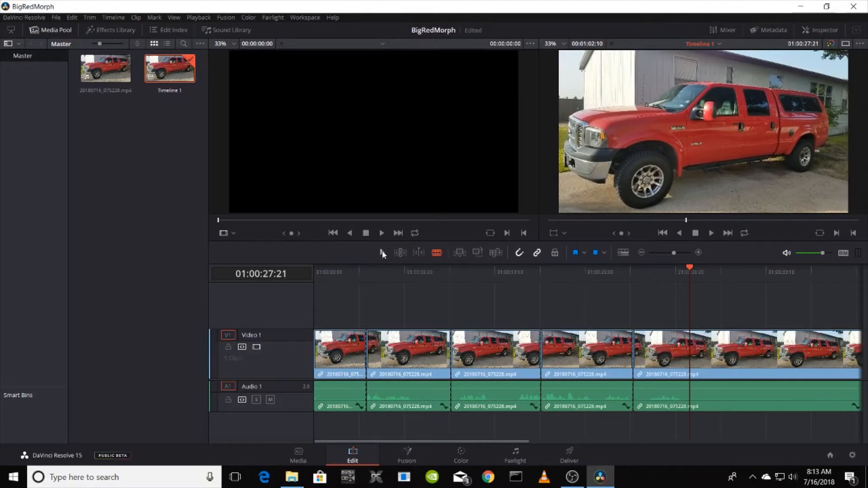
right_click(753, 363)
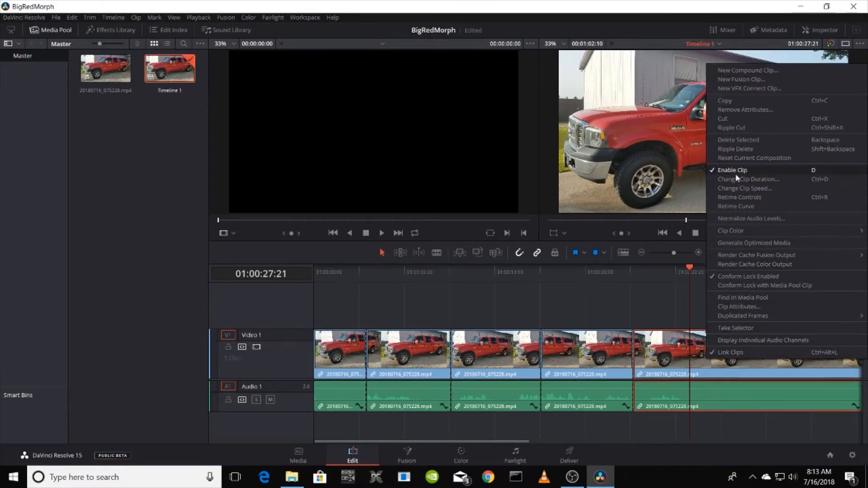
click(735, 141)
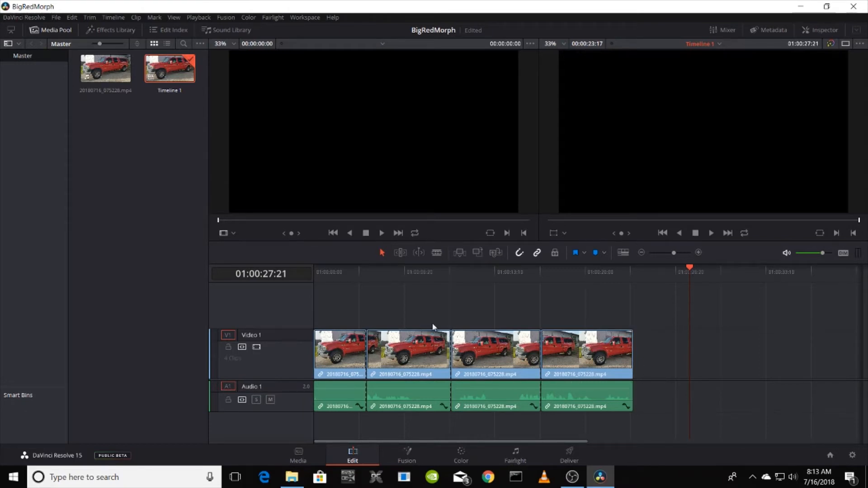
Switch to the Color page, select clip 01, and add a serial node after its first node
click(332, 345)
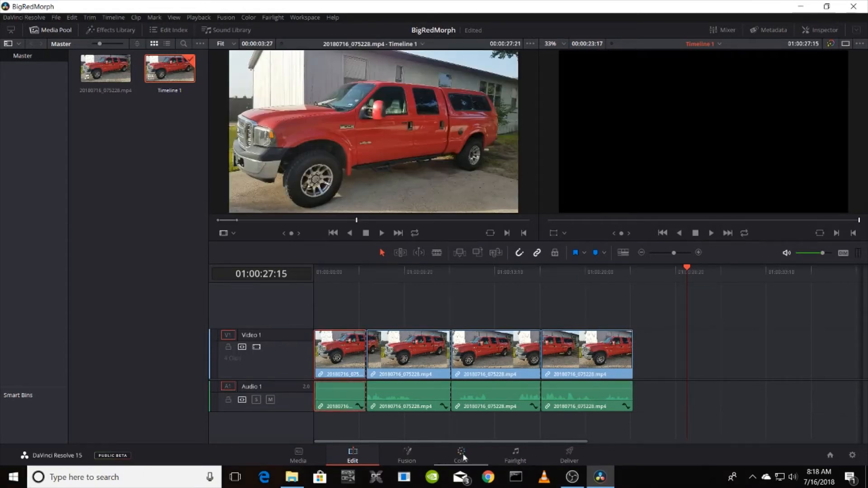
click(462, 456)
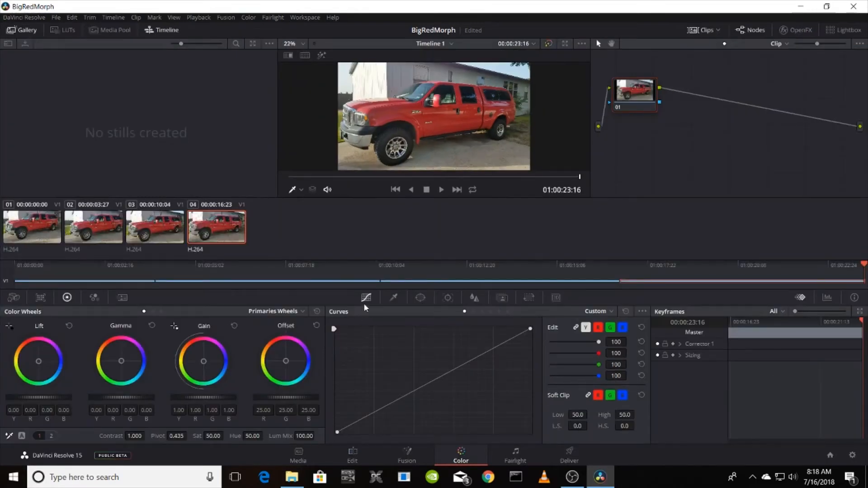
click(19, 229)
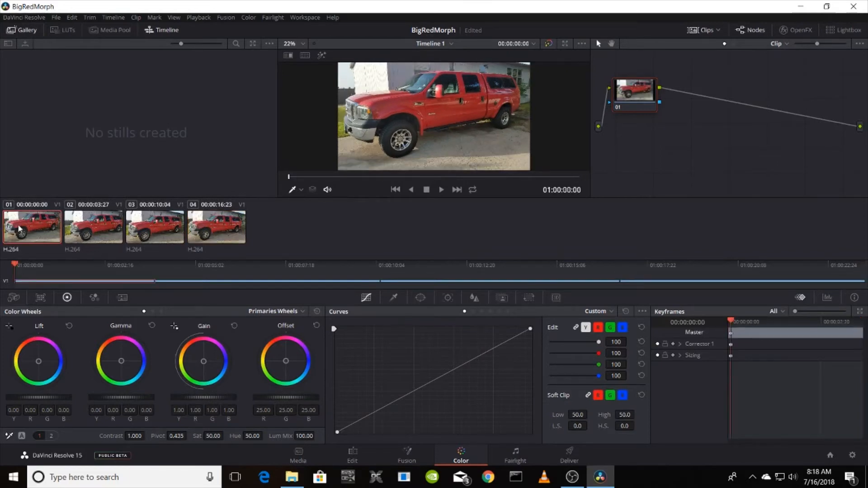
key(alt+s)
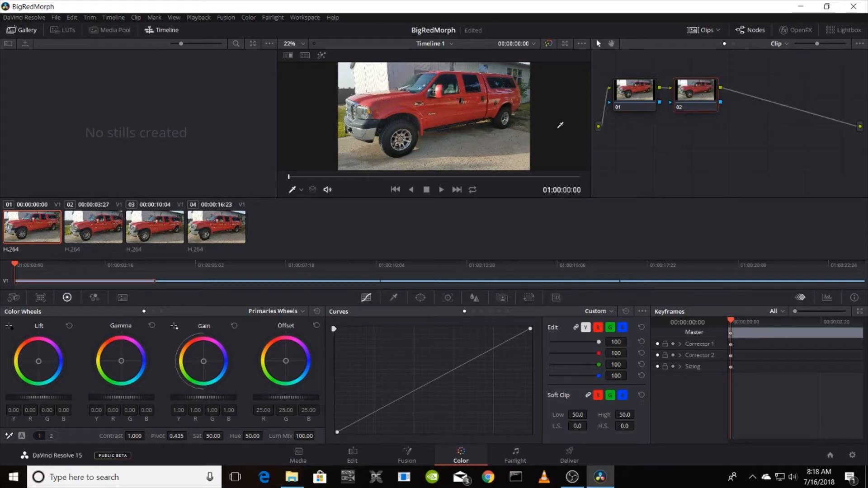
Sample the truck's red paint with the HSL qualifier on node 02 and turn on the highlight view of the selection
click(393, 299)
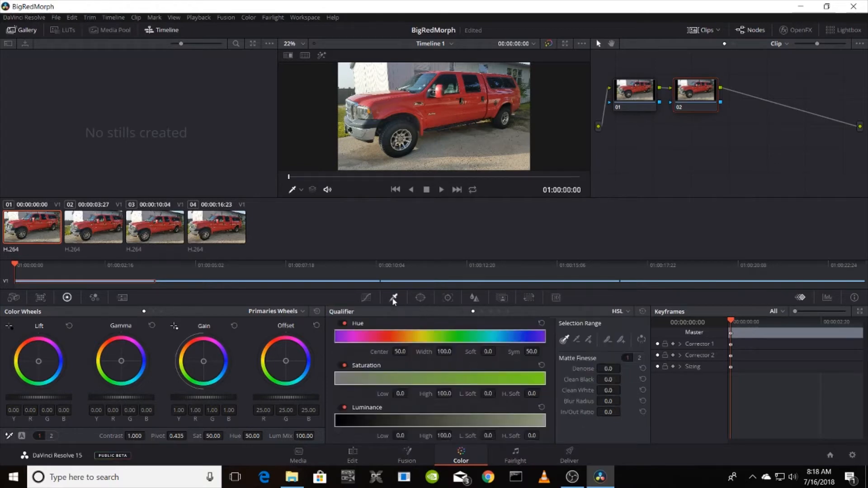
click(449, 108)
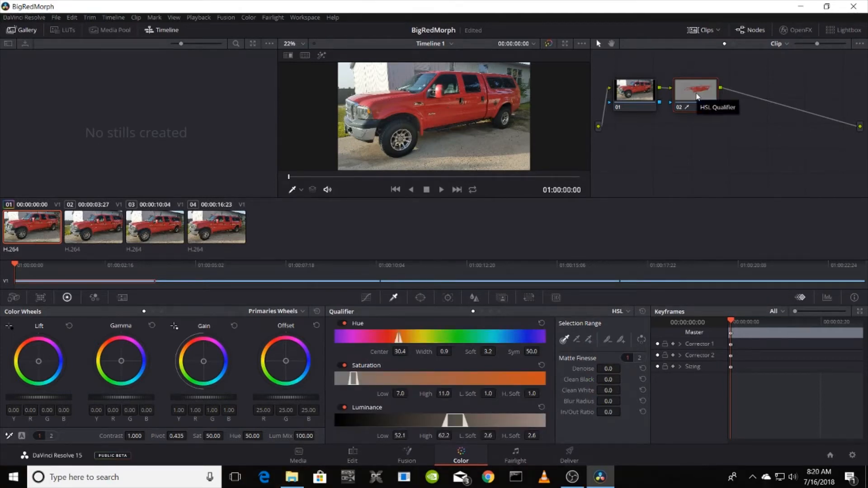
key(shift+h)
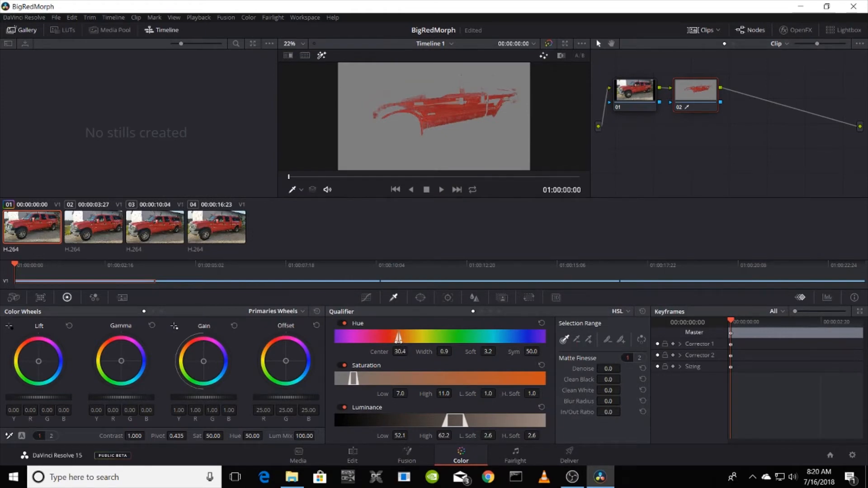
Widen the qualifier ranges to a hue width of 30.5, a saturation high of 19.6 and a luminance high of 89.9
drag(398, 338, 379, 343)
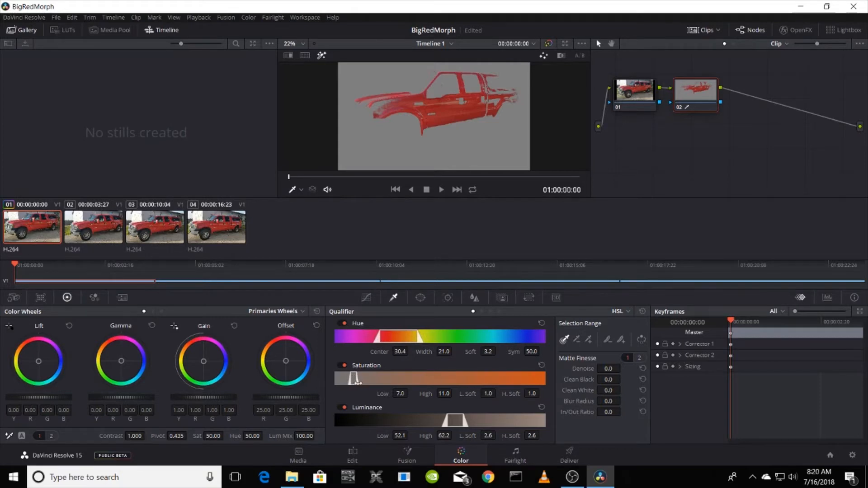
drag(357, 383, 378, 384)
drag(464, 422, 523, 423)
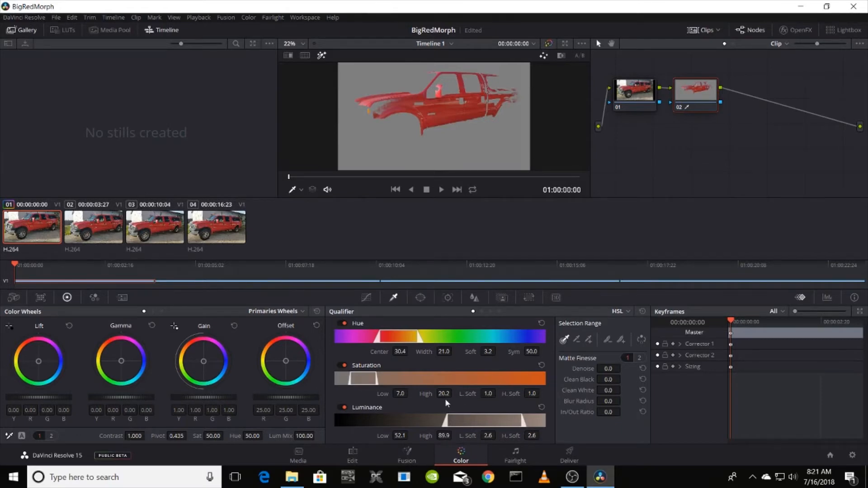
mouse_move(377, 380)
mouse_down()
mouse_move(516, 380)
mouse_move(352, 379)
mouse_move(374, 382)
mouse_up()
mouse_move(417, 339)
mouse_down()
mouse_move(446, 339)
mouse_move(393, 339)
mouse_move(420, 339)
mouse_up()
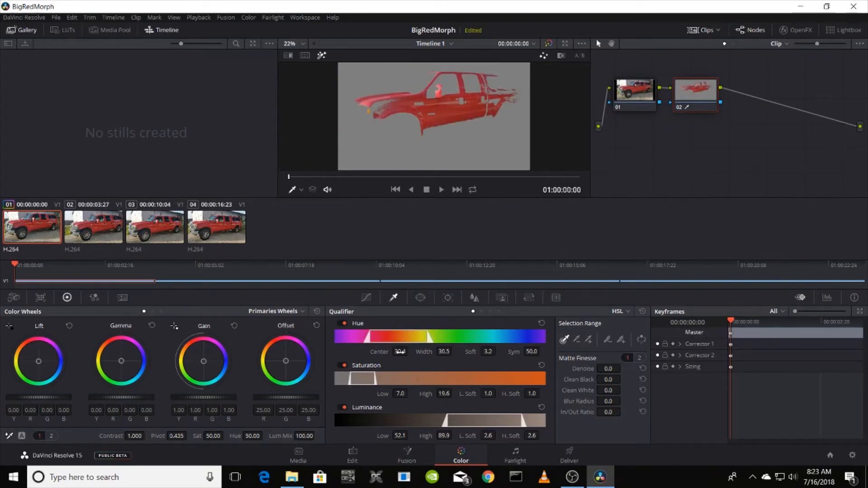
Adjust the qualifier's hue to center 31.5, width 26.7, softness 14.1 and symmetry 63.9
drag(400, 351, 410, 352)
drag(444, 351, 452, 352)
mouse_move(470, 351)
mouse_down()
mouse_move(519, 352)
mouse_move(464, 351)
mouse_move(519, 352)
mouse_move(472, 353)
mouse_up()
drag(527, 352, 563, 352)
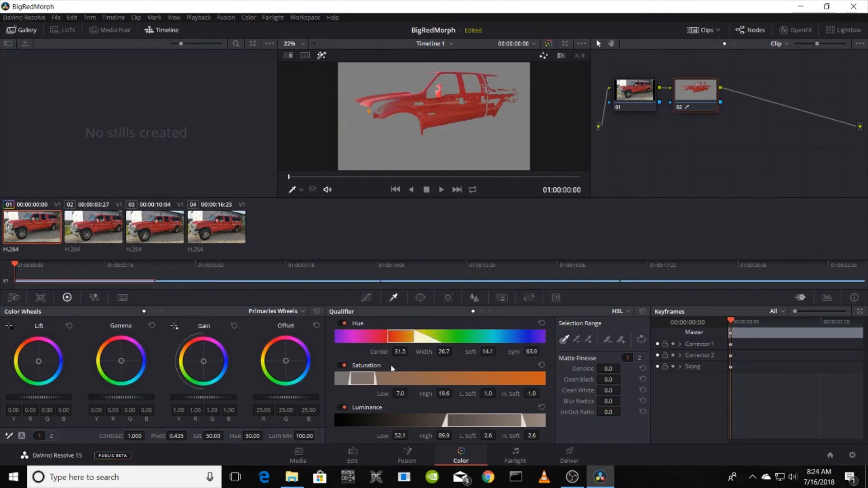
Adjust the qualifier's saturation to low 4.3, high 20.8, low softness 1.9 and high softness 6.2
mouse_move(400, 394)
mouse_down()
mouse_move(392, 393)
mouse_move(401, 393)
mouse_up()
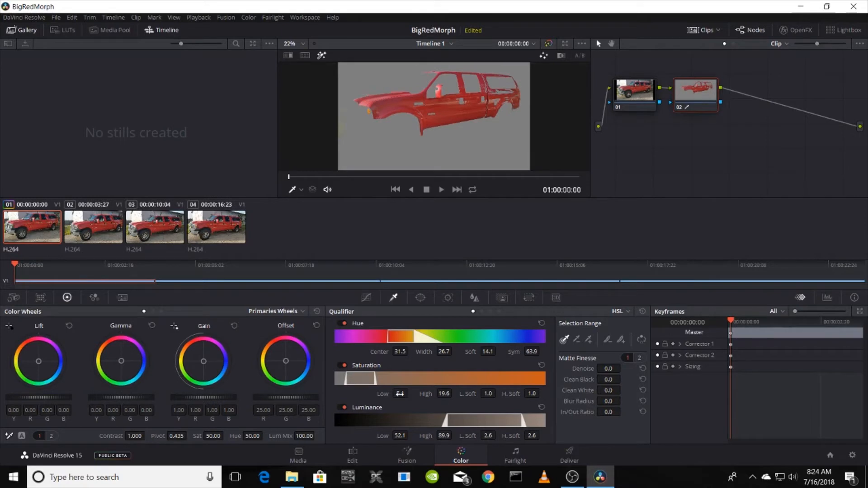
drag(411, 393, 410, 393)
drag(444, 394, 454, 393)
drag(411, 378, 378, 379)
drag(488, 394, 498, 393)
drag(498, 393, 498, 393)
drag(530, 394, 543, 393)
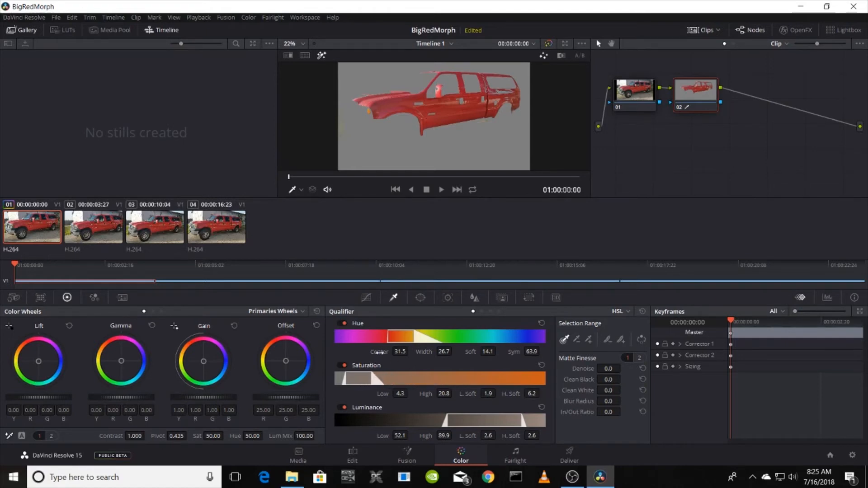
Set the qualifier's hue to center 22.9, width 27.3, softness 2.2 and symmetry 44.8
drag(396, 352, 411, 351)
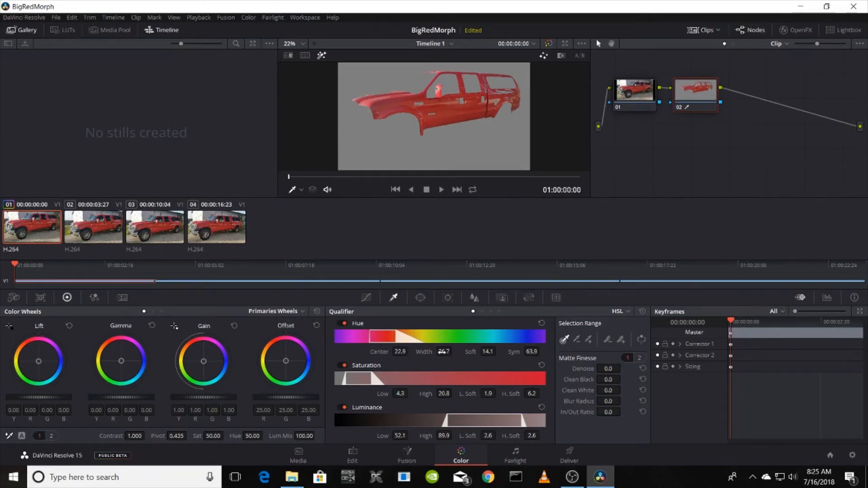
mouse_move(444, 351)
mouse_down()
mouse_move(451, 351)
mouse_move(436, 352)
mouse_move(452, 351)
mouse_up()
drag(488, 351, 498, 351)
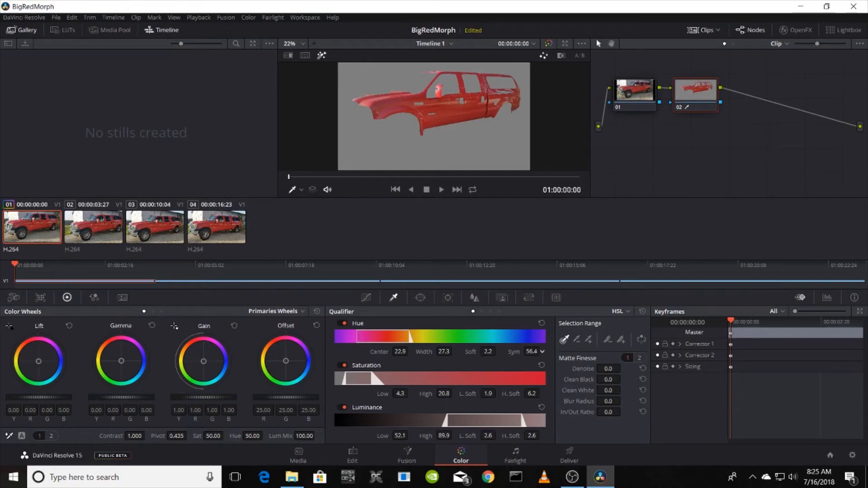
drag(542, 351, 542, 352)
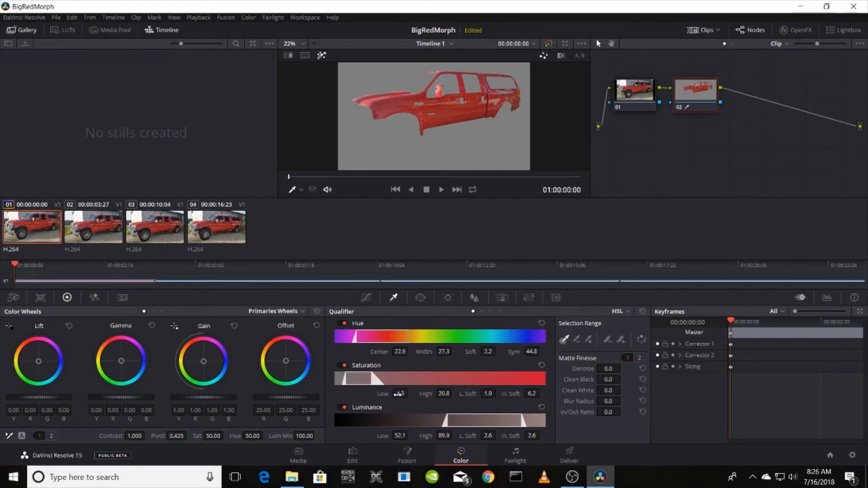
Set the qualifier's saturation to low 2.3, high 19.2, low softness 3.2 and high softness 7.8, and turn off the highlight view
mouse_move(397, 393)
mouse_down()
mouse_move(413, 394)
mouse_move(394, 394)
mouse_up()
drag(394, 394, 397, 394)
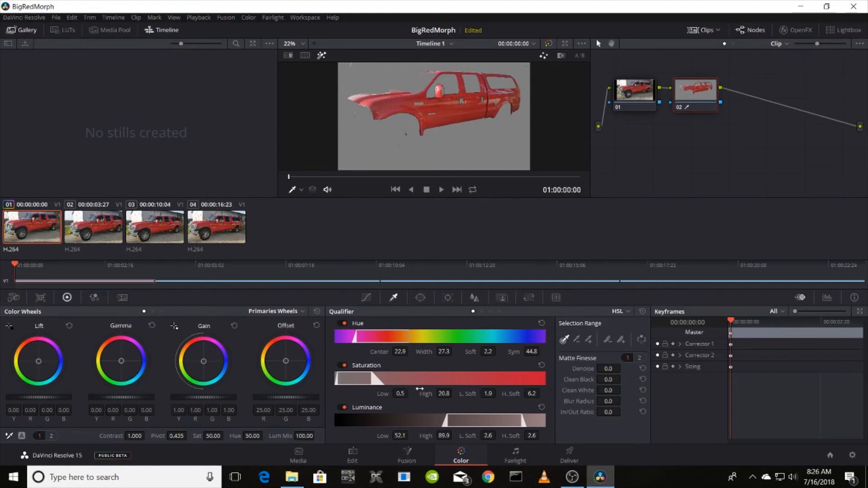
drag(398, 393, 410, 393)
drag(440, 393, 498, 394)
drag(531, 393, 532, 394)
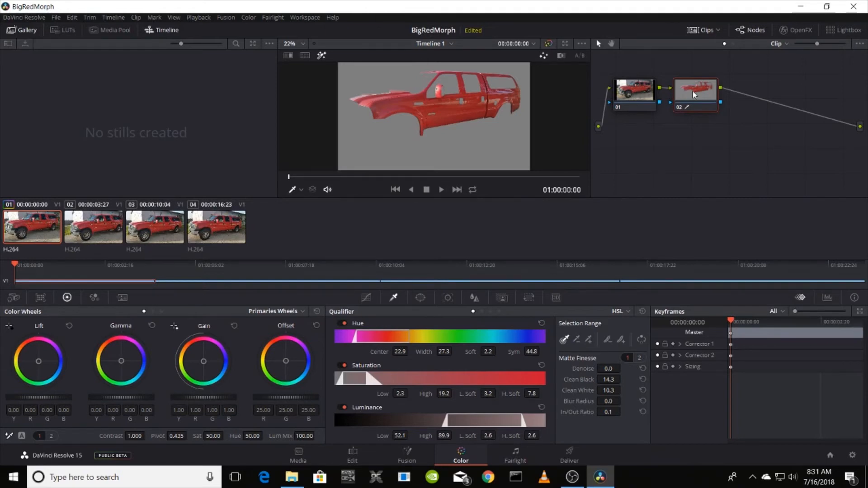
key(shift+h)
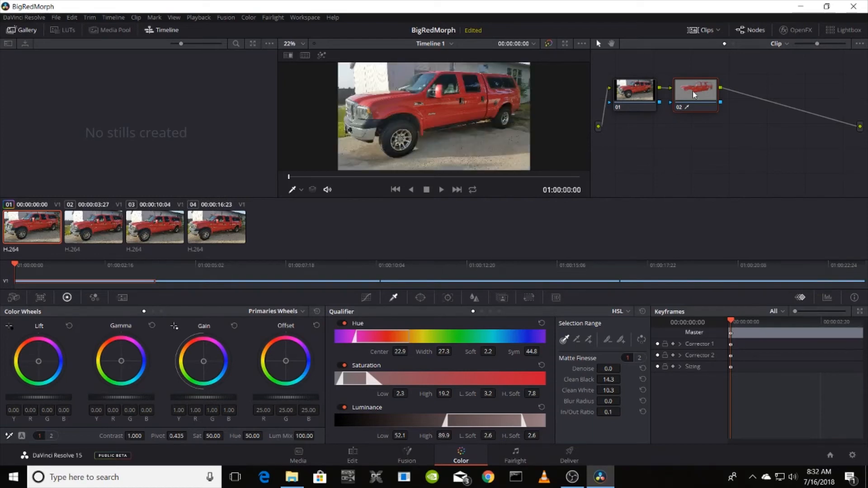
Grab a still of clip 01's grade and apply it to the node of clip 02
right_click(439, 110)
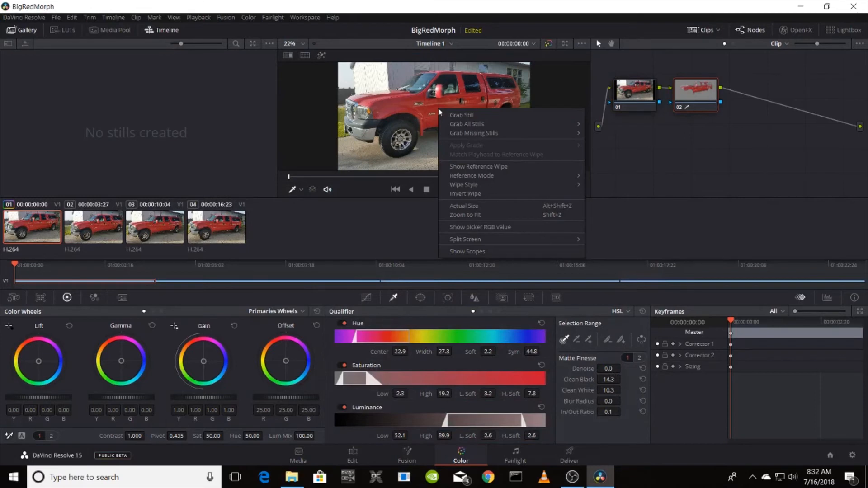
click(457, 116)
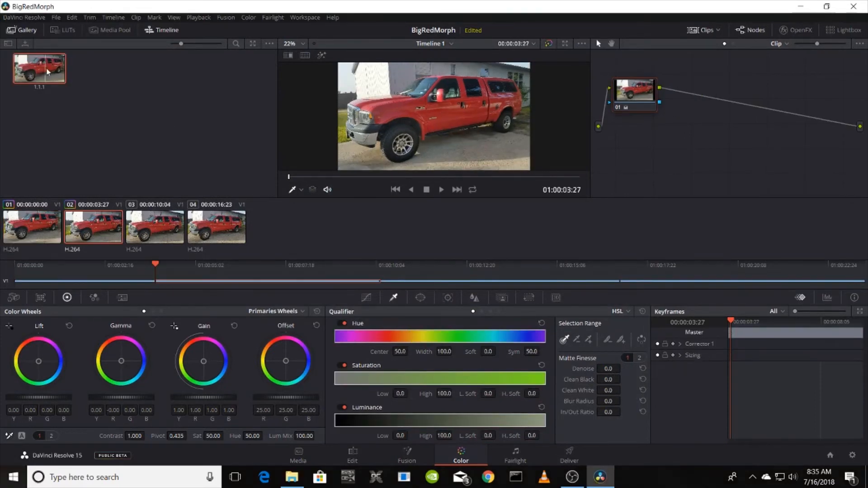
mouse_move(39, 67)
mouse_down()
mouse_move(382, 87)
mouse_move(548, 112)
mouse_move(615, 97)
mouse_move(642, 94)
mouse_move(639, 100)
mouse_up()
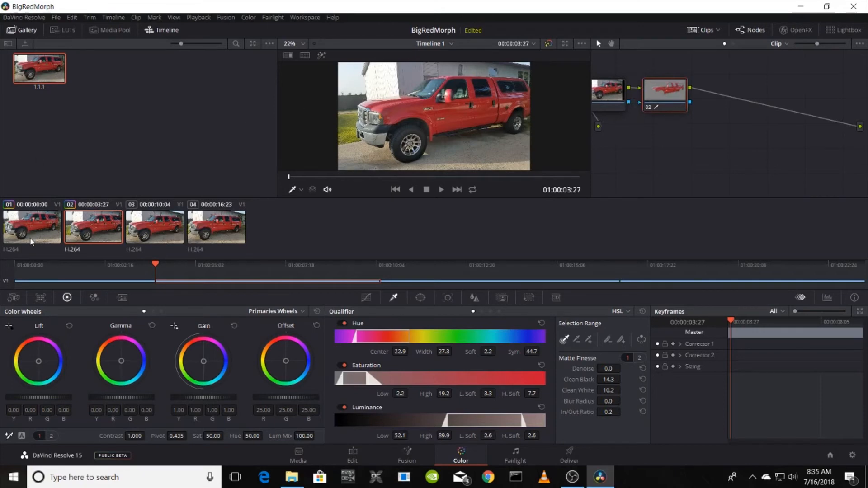
Shift clip 02's gamma to red -0.09, green 0.00, blue 0.50 and gain to red 1.11, green 0.92, blue 1.46, and save the project
click(125, 361)
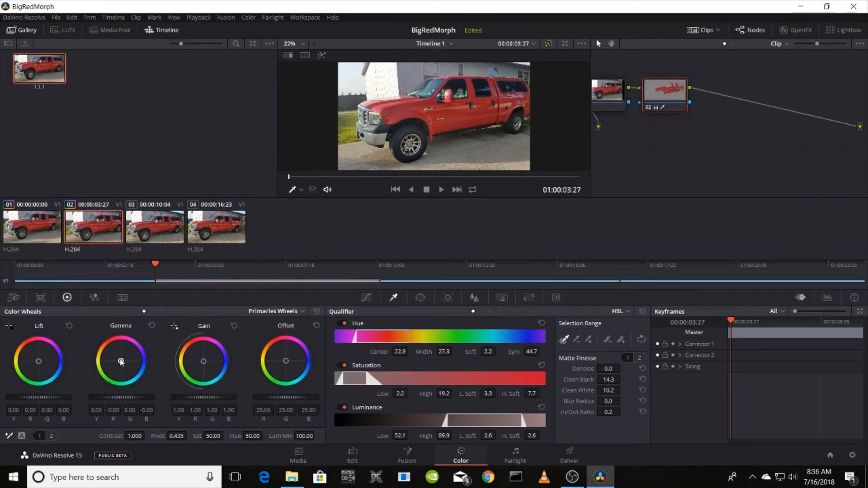
drag(121, 361, 144, 363)
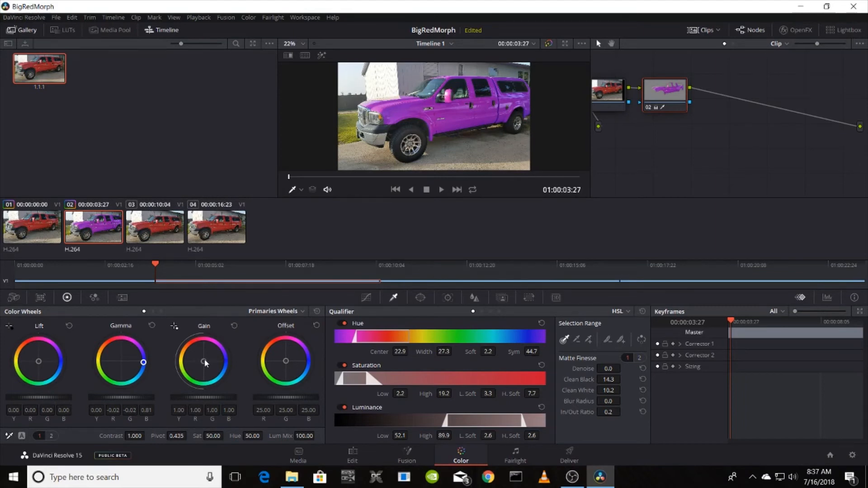
drag(204, 362, 213, 361)
drag(216, 360, 220, 361)
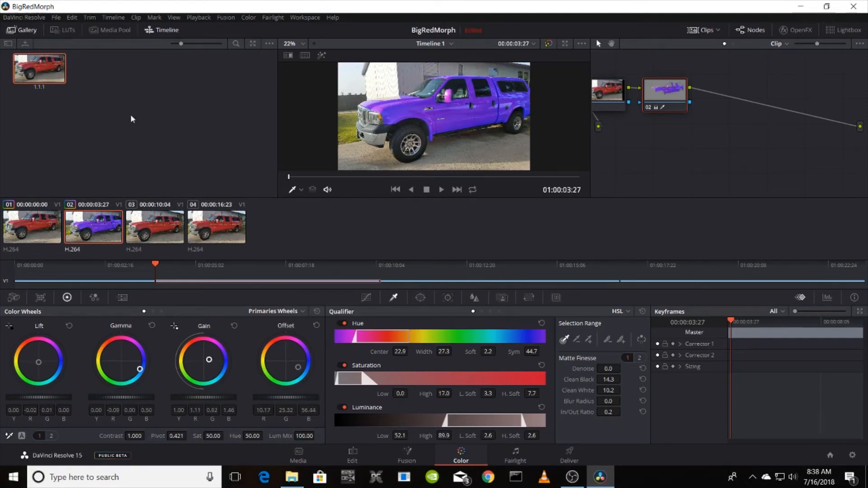
key(ctrl+s)
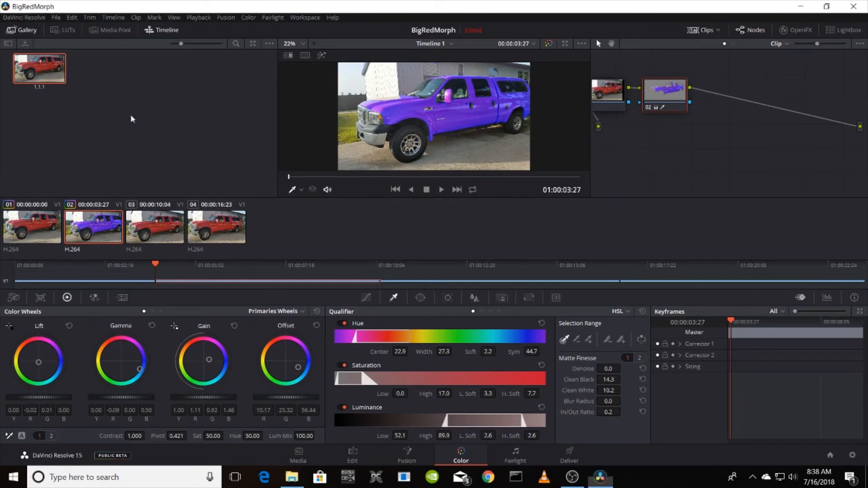
Reset clip 02's offset and shift it toward blue with red 5.24 and blue 50.55, and set the contrast to 1.220
drag(298, 367, 290, 376)
double_click(290, 377)
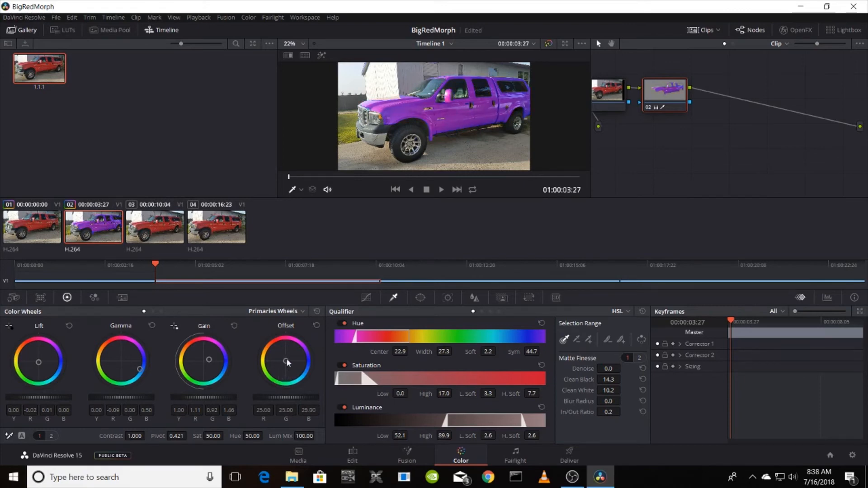
drag(286, 358, 277, 371)
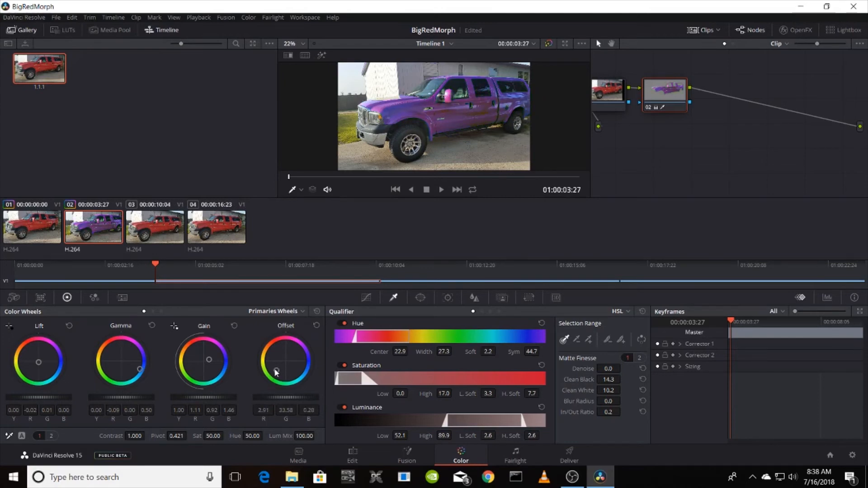
drag(277, 371, 295, 364)
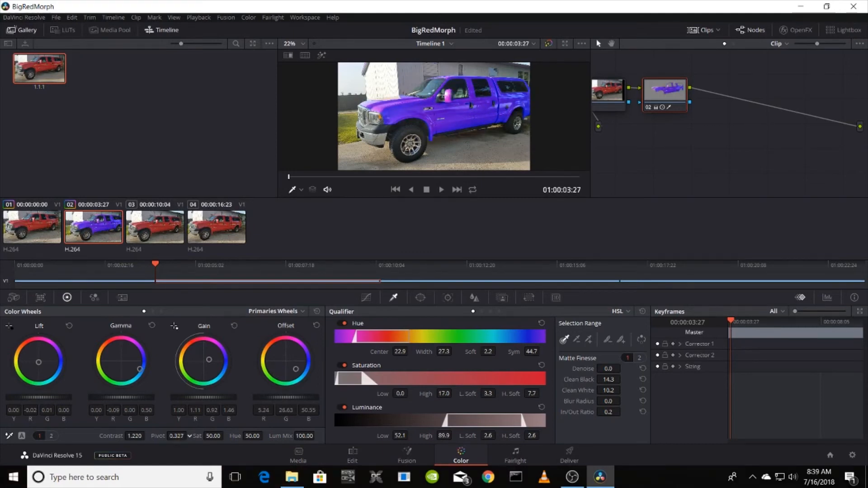
Set clip 02's pivot to 0.604 and its color saturation to 40.20
drag(176, 437, 203, 436)
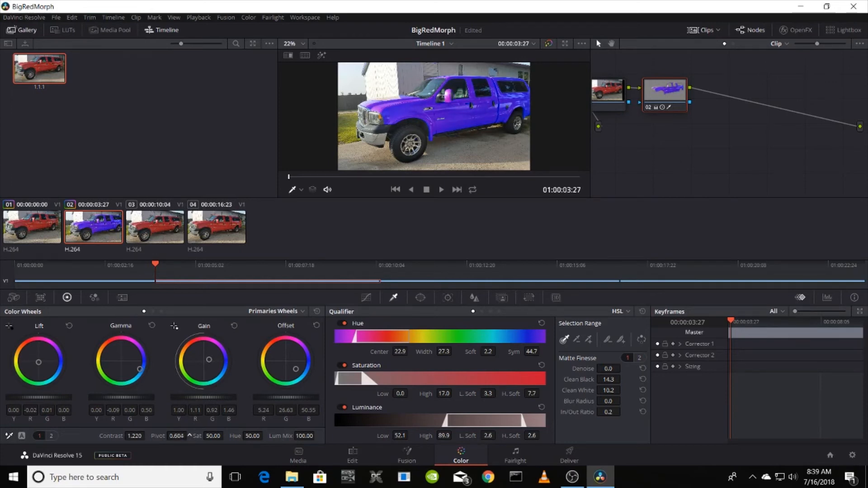
mouse_move(202, 436)
mouse_down()
mouse_move(216, 436)
mouse_move(197, 435)
mouse_up()
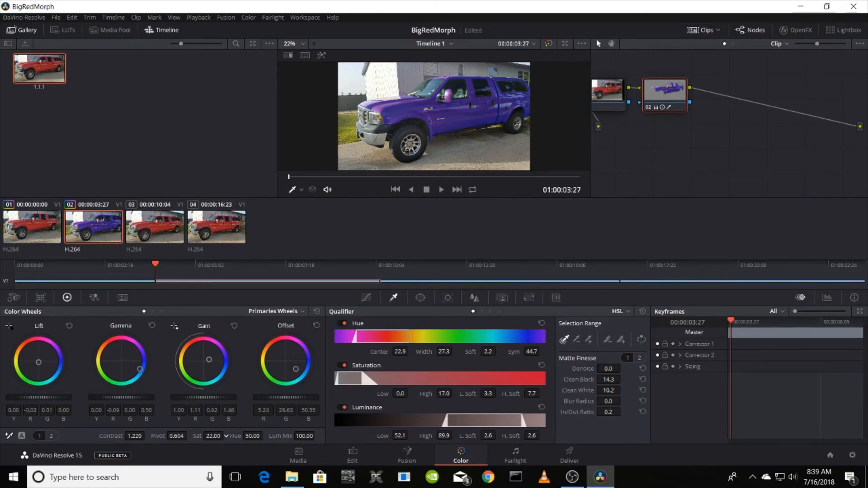
drag(197, 435, 204, 436)
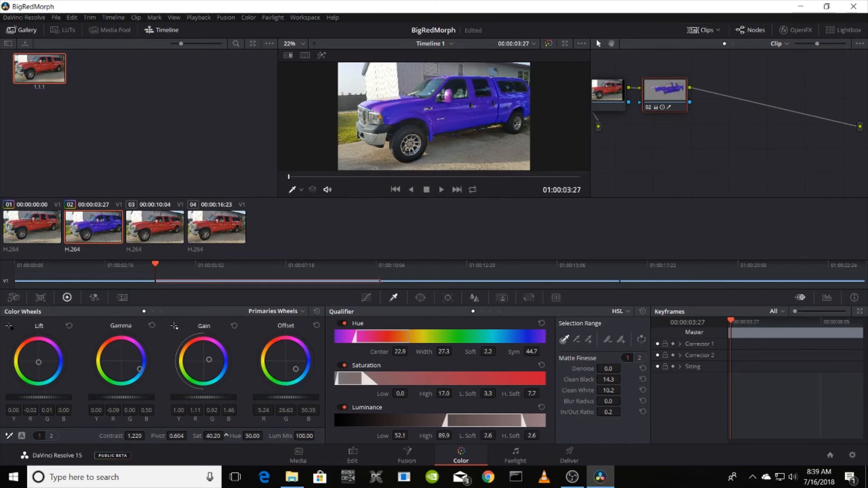
Turn clip 02's truck blue by setting the hue to 61.40, and save the project
drag(248, 435, 265, 436)
drag(265, 436, 269, 436)
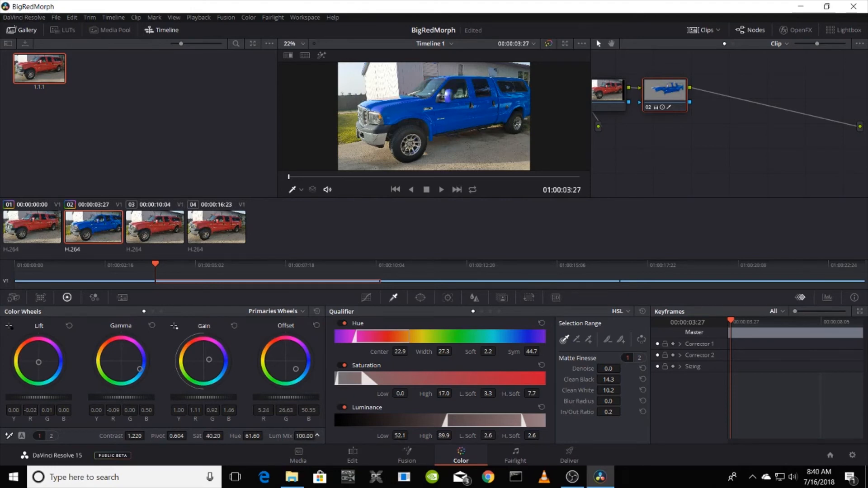
drag(317, 435, 323, 436)
drag(251, 436, 265, 436)
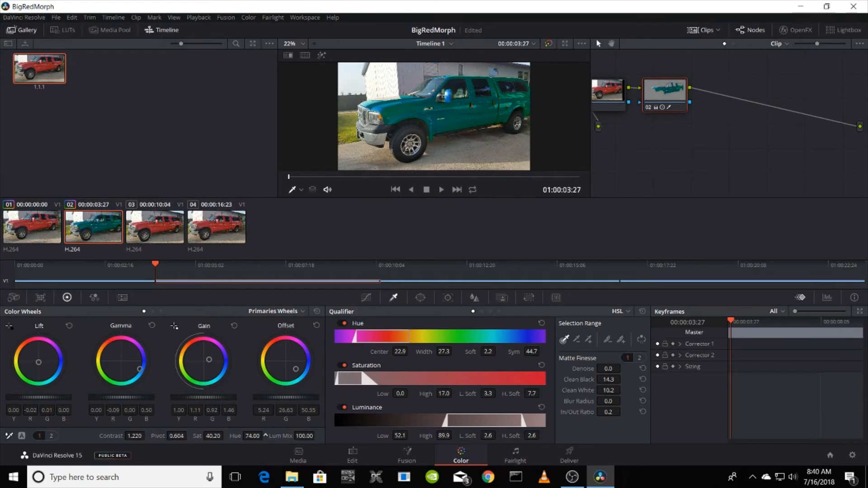
drag(252, 436, 249, 436)
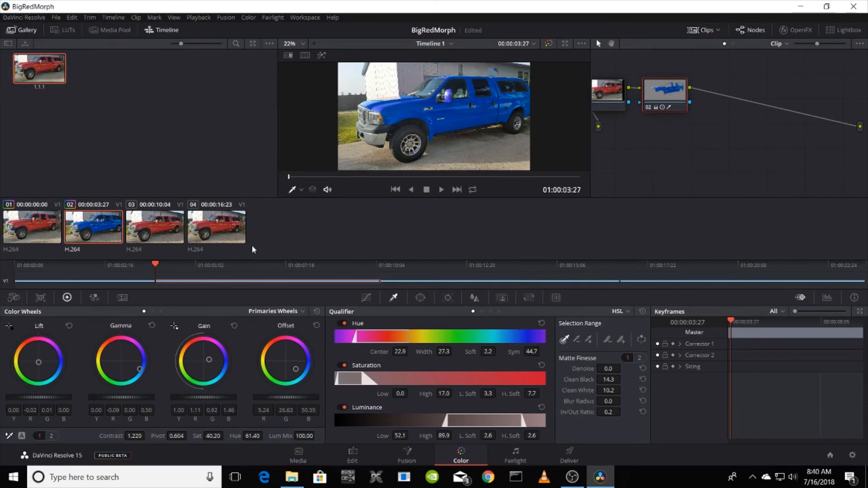
key(ctrl+s)
Apply the gallery still's grade to clip 03 and recolor its truck green with saturation 100.00, hue 42.40 and lift red -0.23, green 0.09, blue -0.22
click(150, 227)
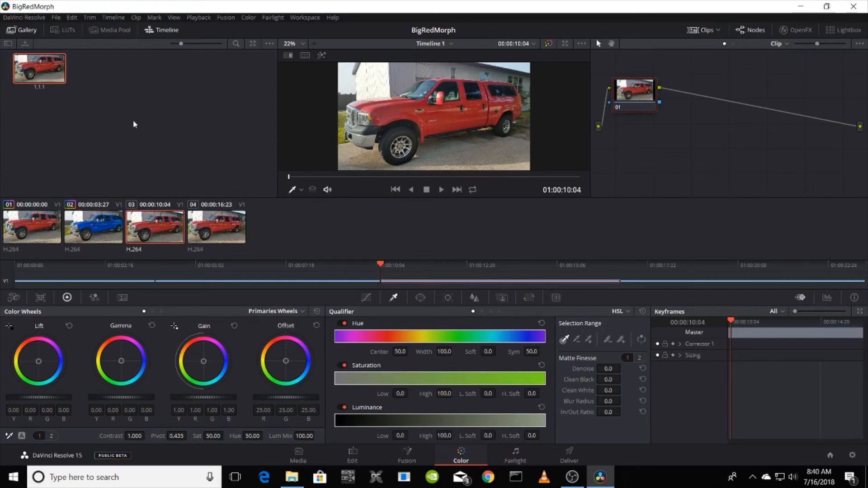
drag(34, 67, 636, 91)
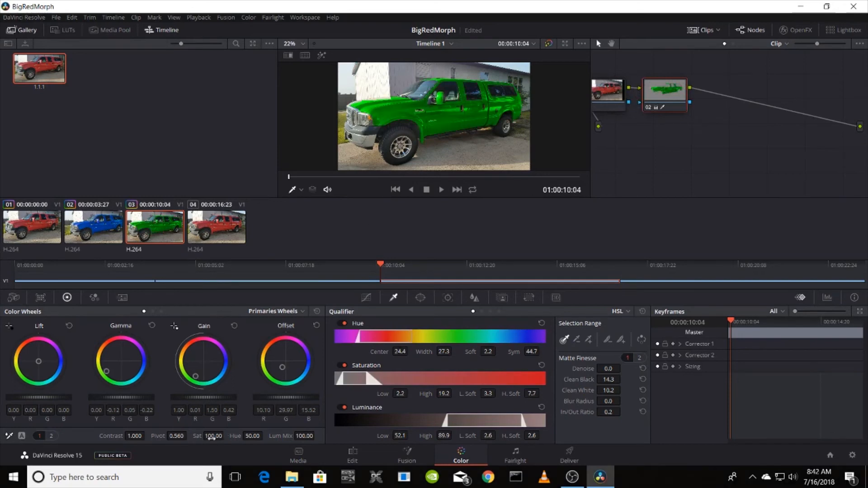
drag(256, 437, 251, 439)
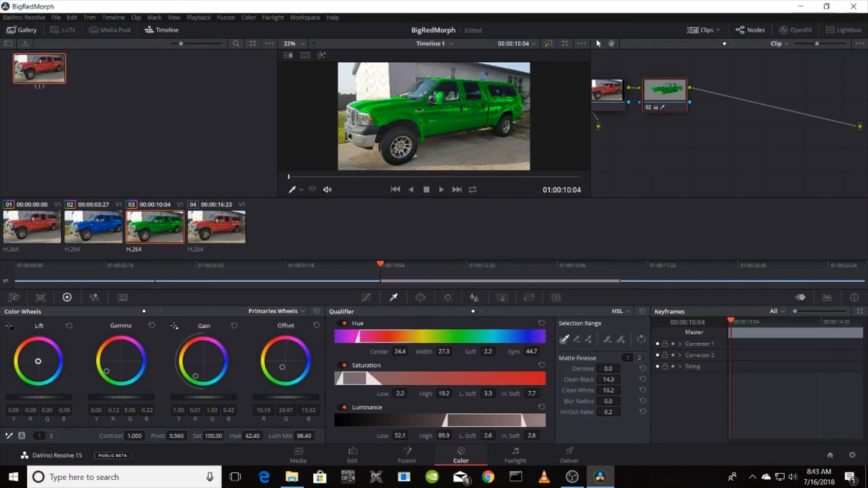
drag(38, 361, 30, 373)
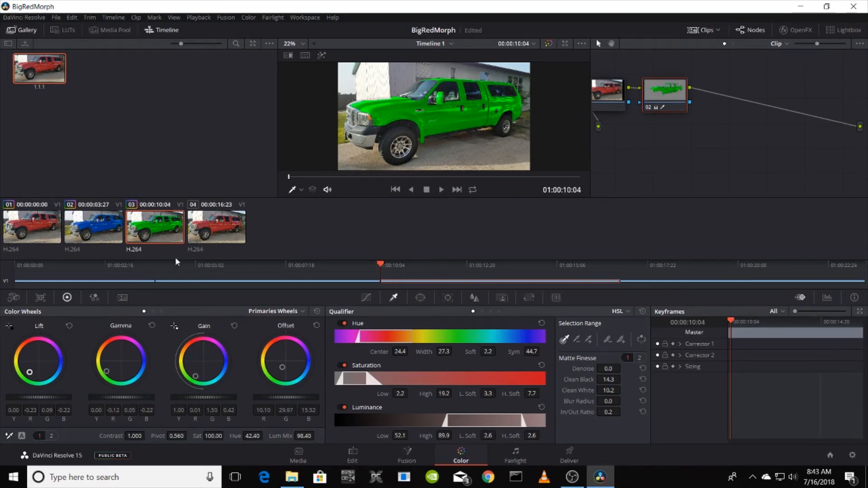
Apply the gallery still's grade to clip 04, recoloring its truck dark green with saturation 14.00 and hue 9.60, and play the timeline
click(215, 223)
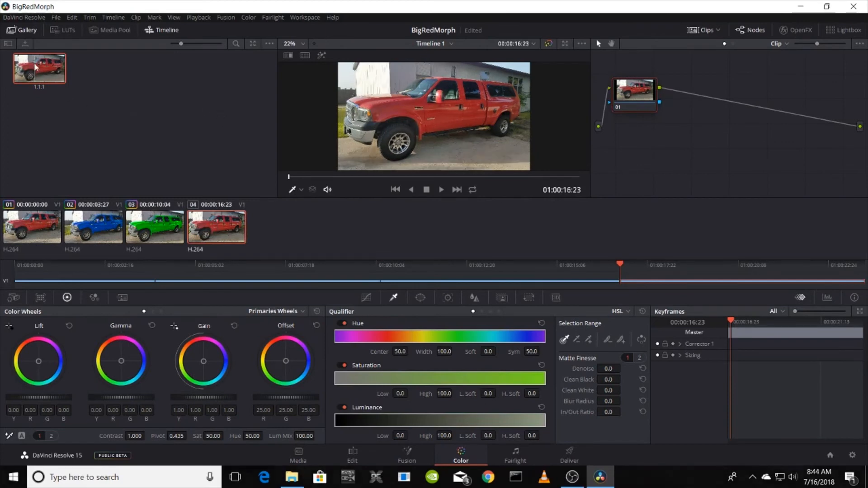
drag(36, 67, 636, 95)
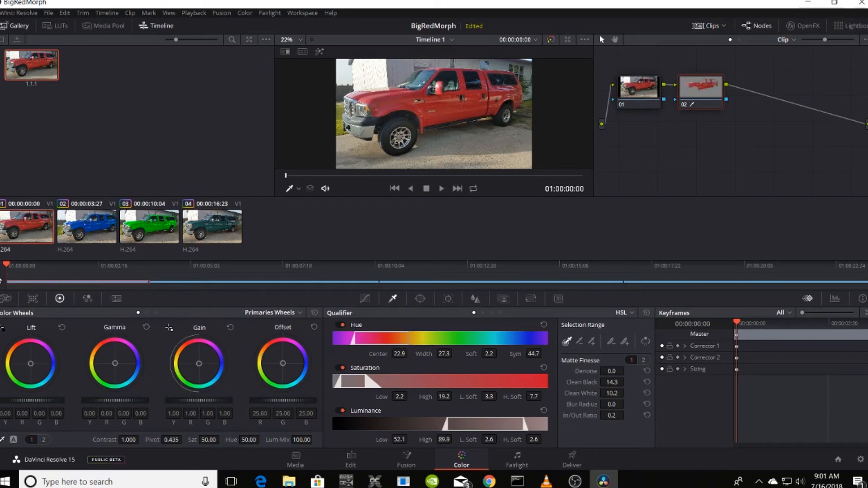
key(space)
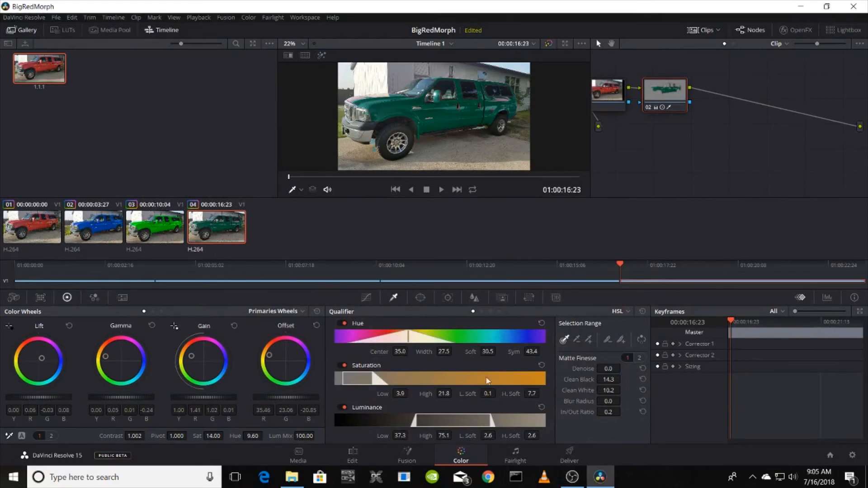
Open the project's delivery settings and set the render location to the user's Videos folder
click(569, 458)
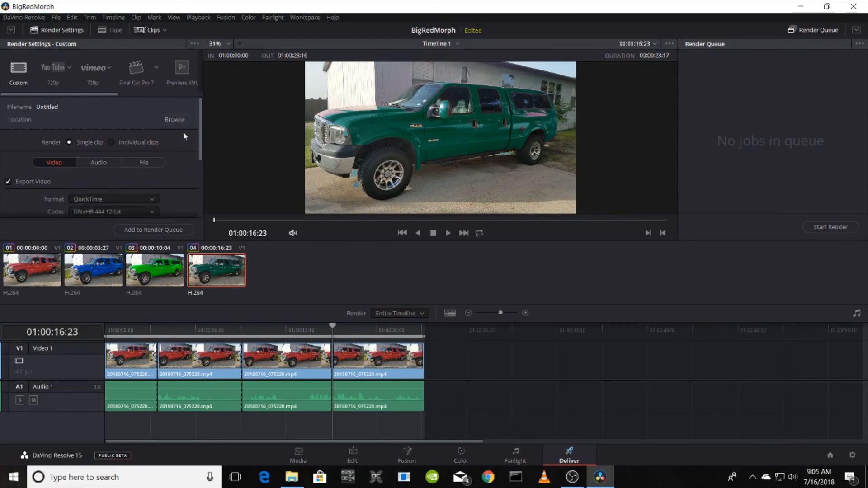
scroll(183, 138, down, 5)
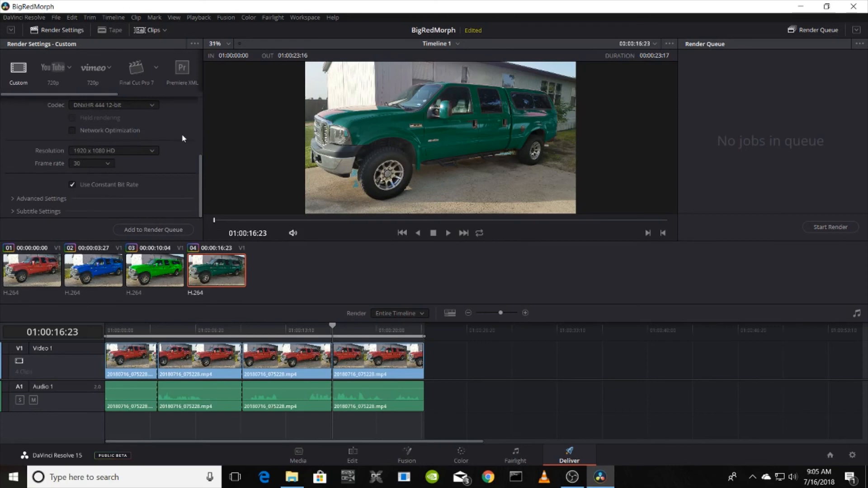
scroll(183, 138, up, 5)
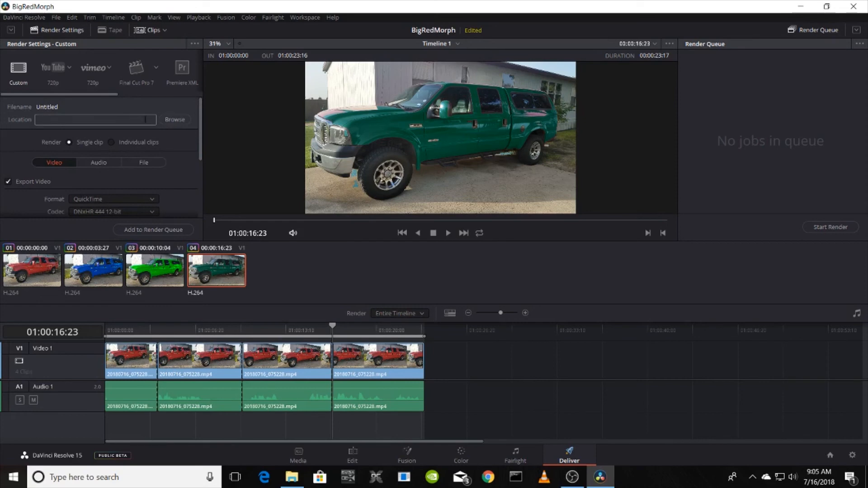
click(175, 120)
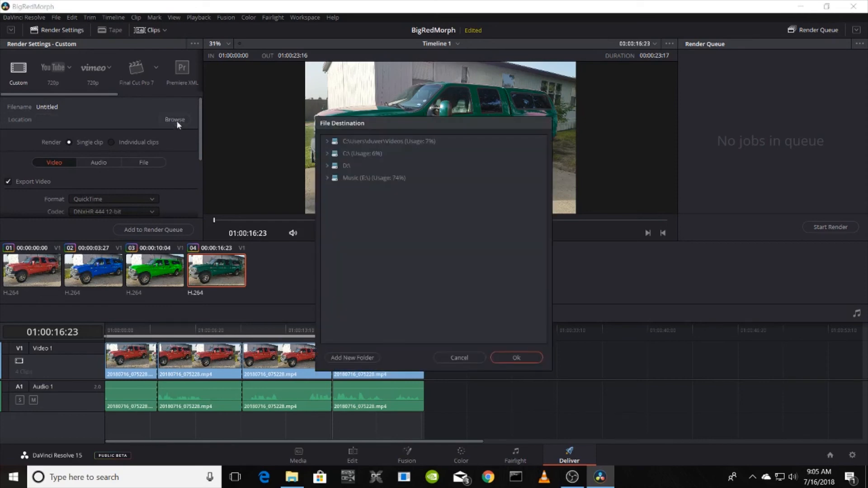
click(367, 142)
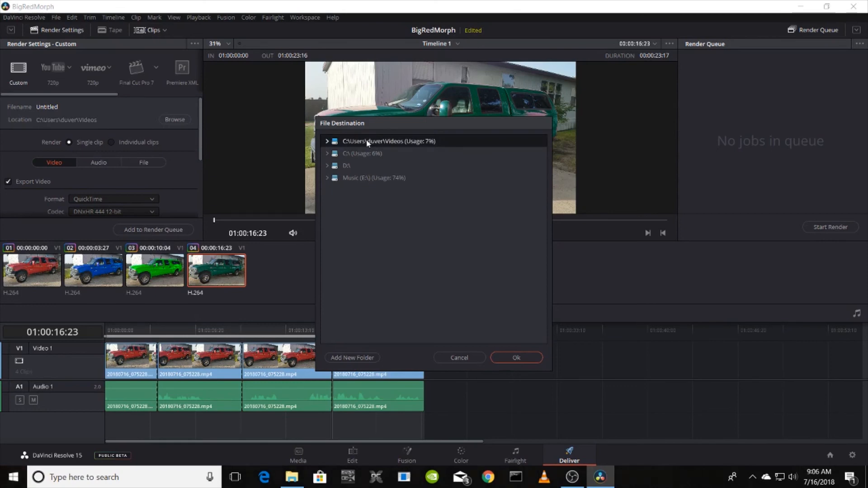
double_click(367, 141)
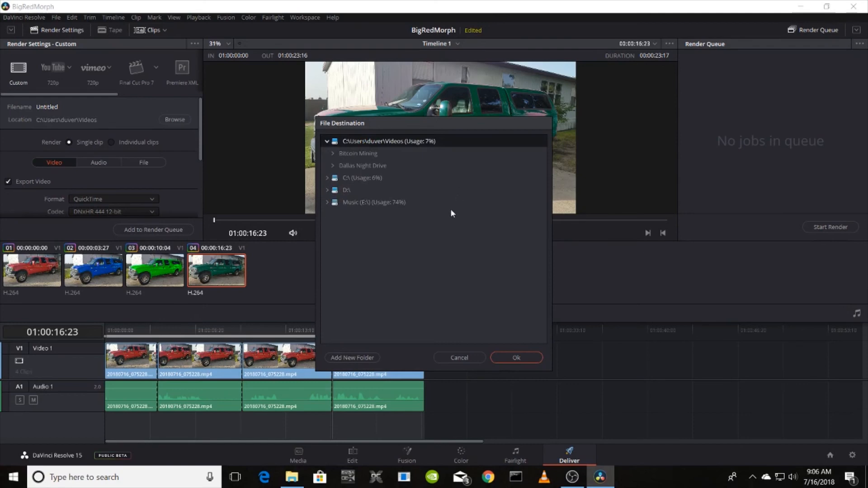
click(327, 142)
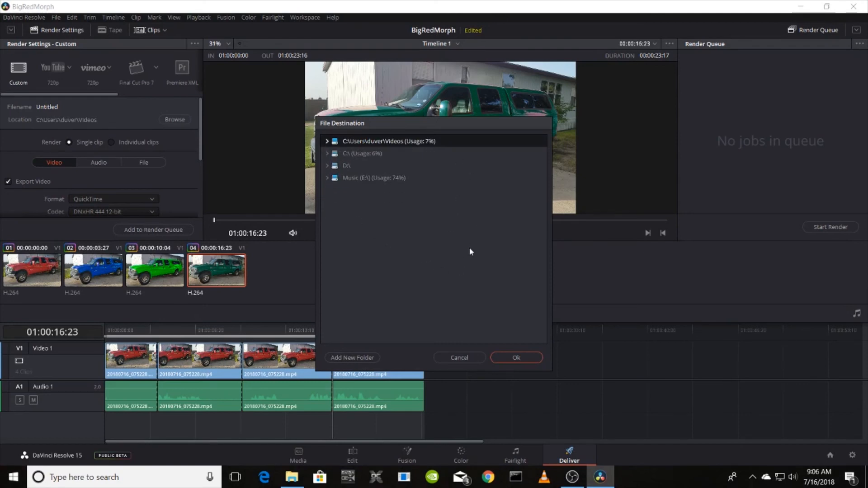
click(512, 359)
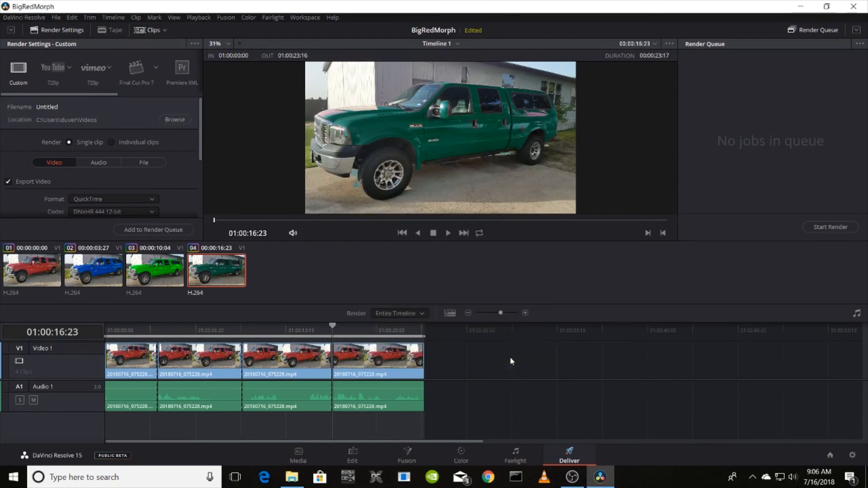
Set the render's custom filename to bigWhat, and queue and render the timeline
click(53, 109)
scroll(115, 188, down, 3)
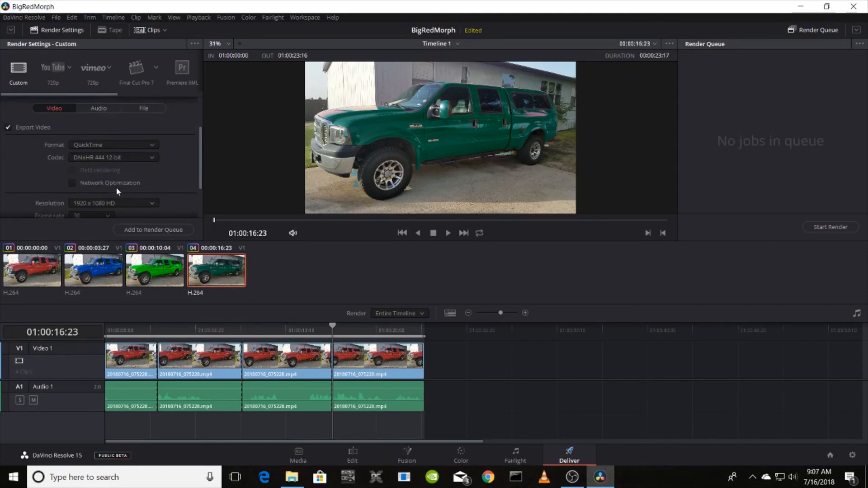
scroll(116, 187, down, 3)
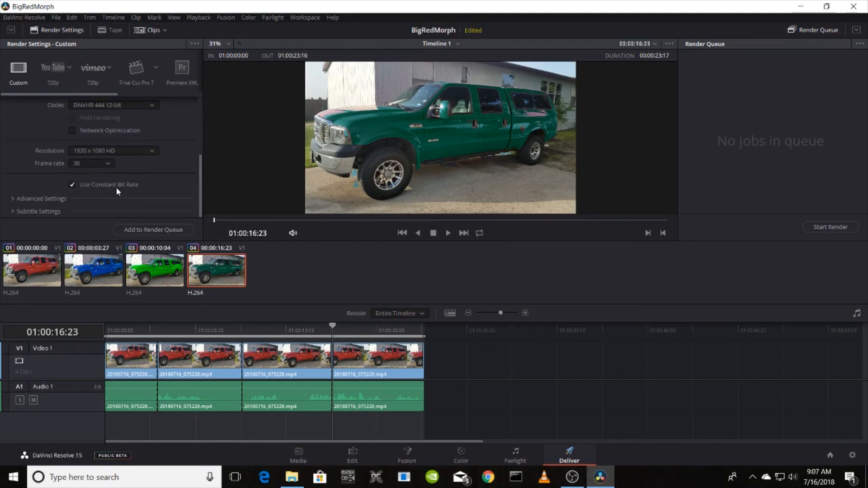
scroll(115, 188, up, 6)
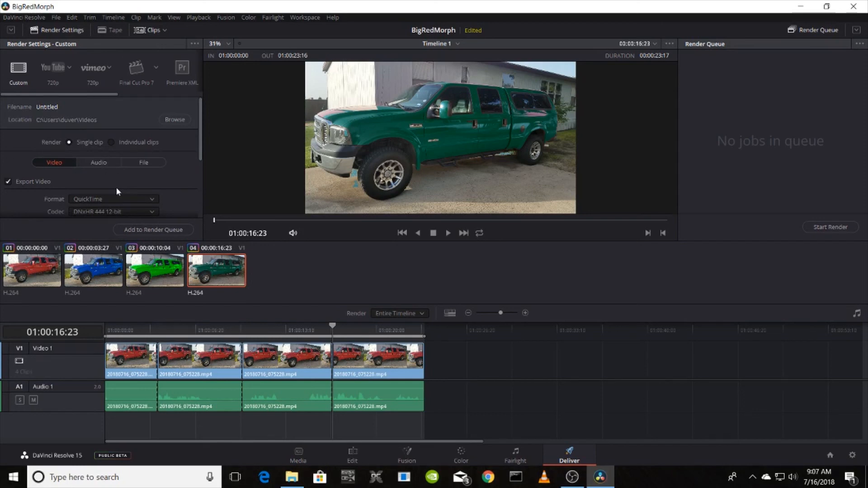
click(143, 163)
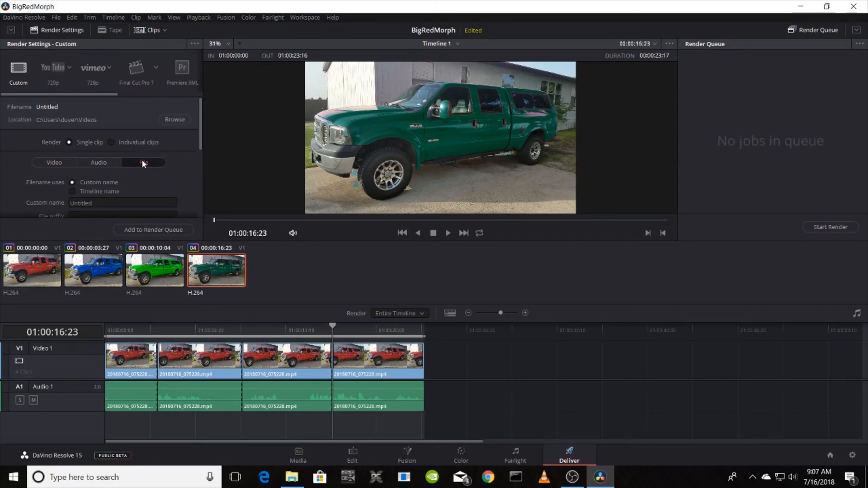
scroll(143, 163, down, 3)
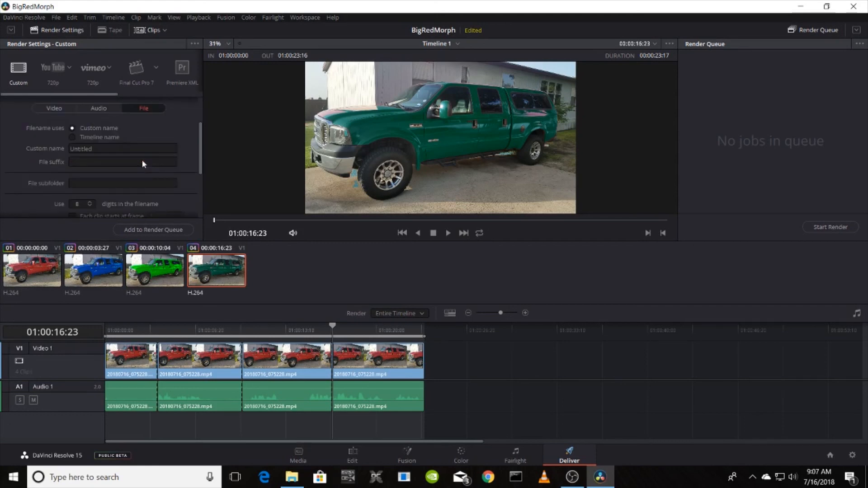
click(95, 148)
key(BackSpace)
key(BackSpace)
key(BackSpace)
key(BackSpace)
key(BackSpace)
key(BackSpace)
key(BackSpace)
text(bigWha)
scroll(116, 177, up, 1)
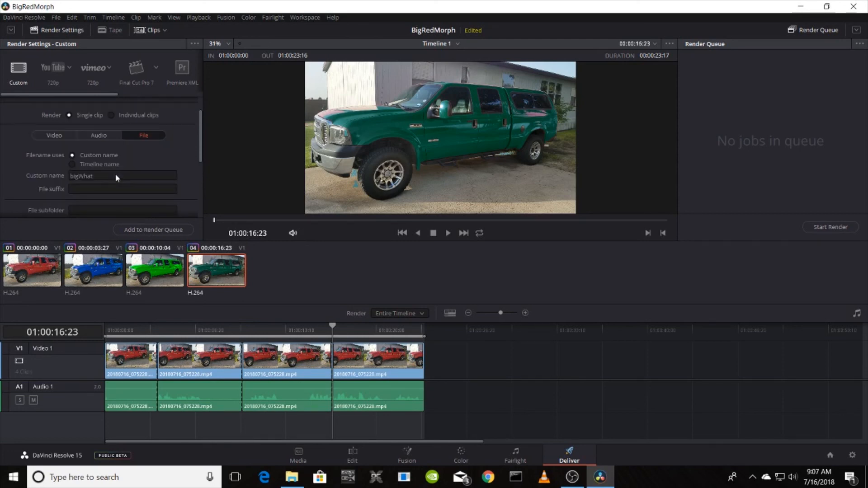
scroll(115, 176, up, 1)
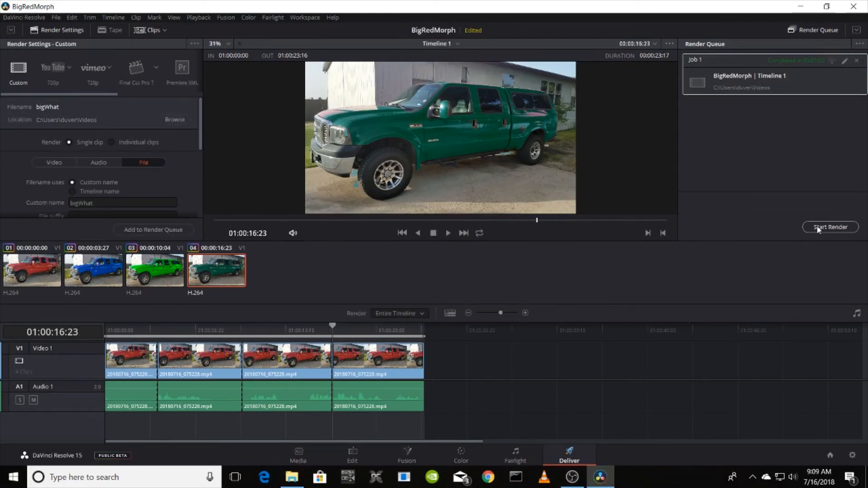
Switch to File Explorer to show the Videos folder, and decline re-rendering the already rendered job
click(817, 228)
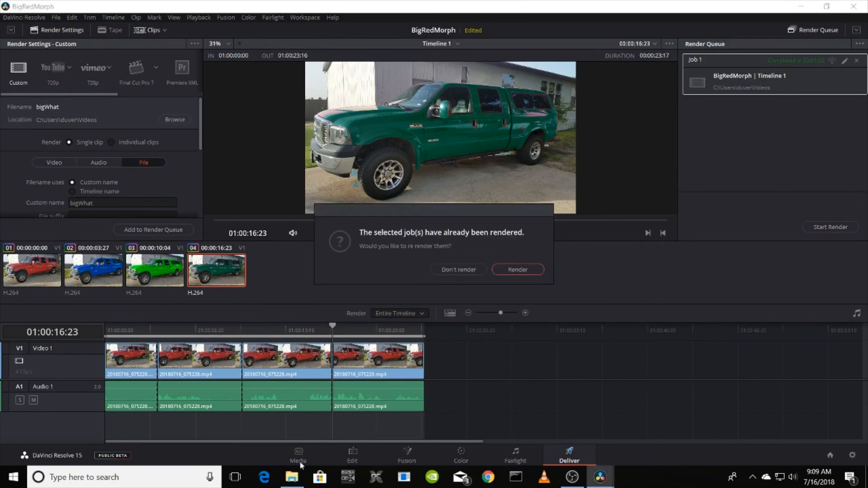
click(292, 478)
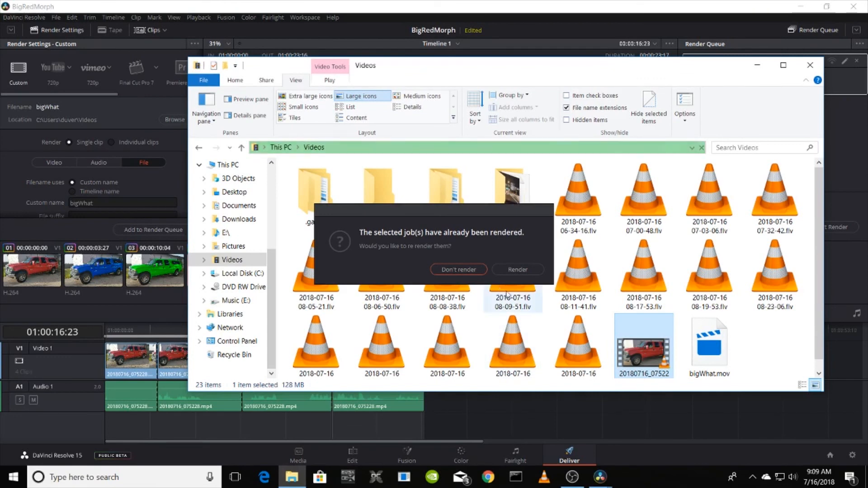
click(454, 270)
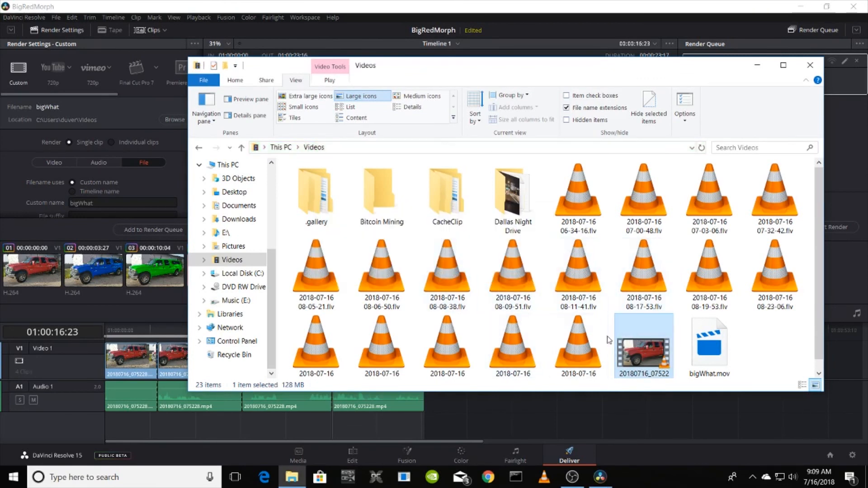
Open the rendered bigWhat.mov in VLC media player and make VLC the default app for .mov files
scroll(570, 329, down, 1)
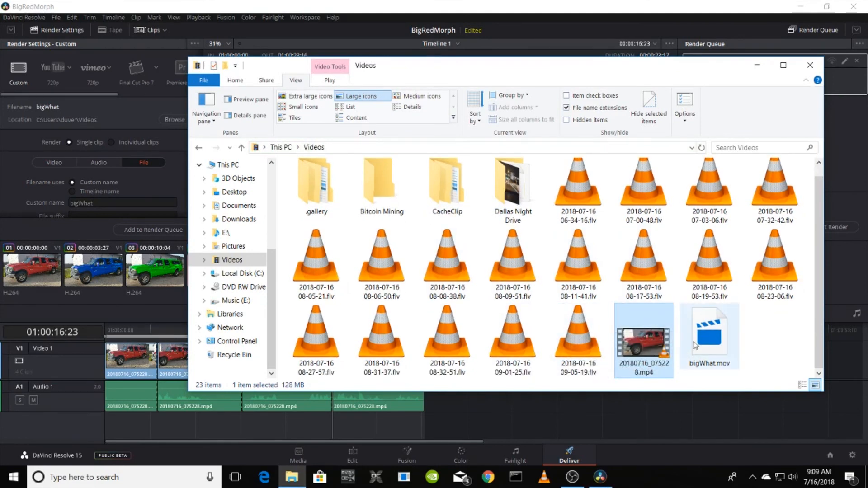
click(709, 342)
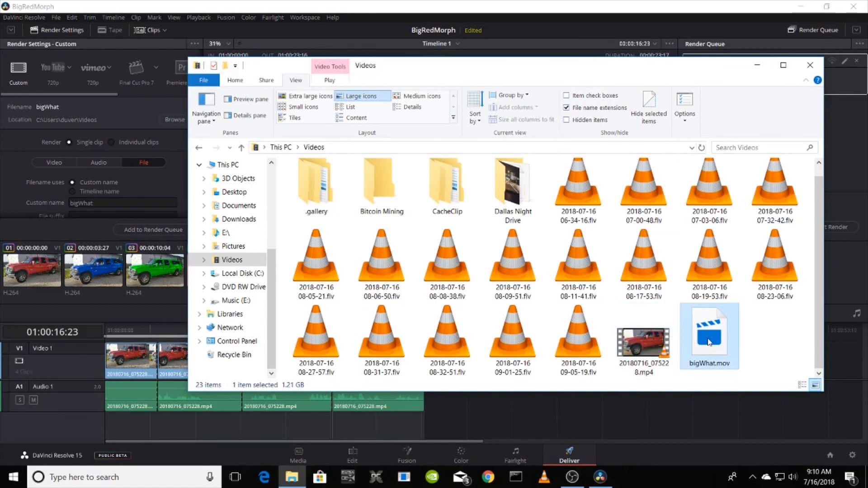
click(395, 253)
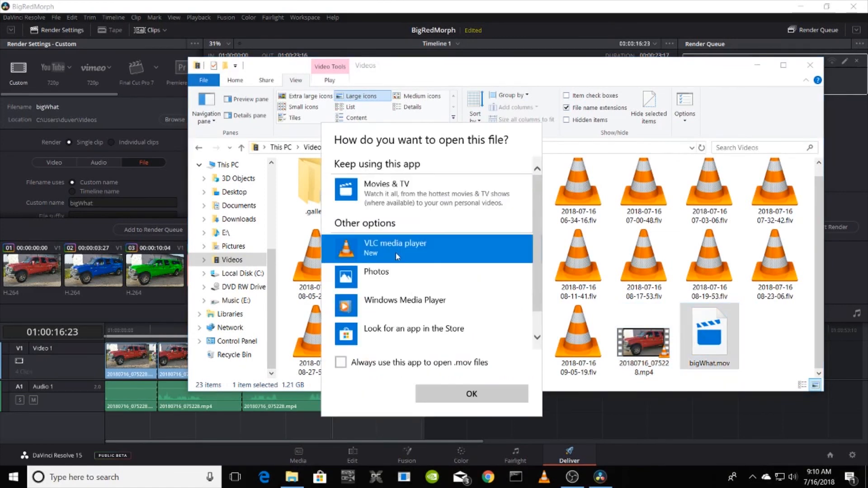
click(341, 363)
click(472, 397)
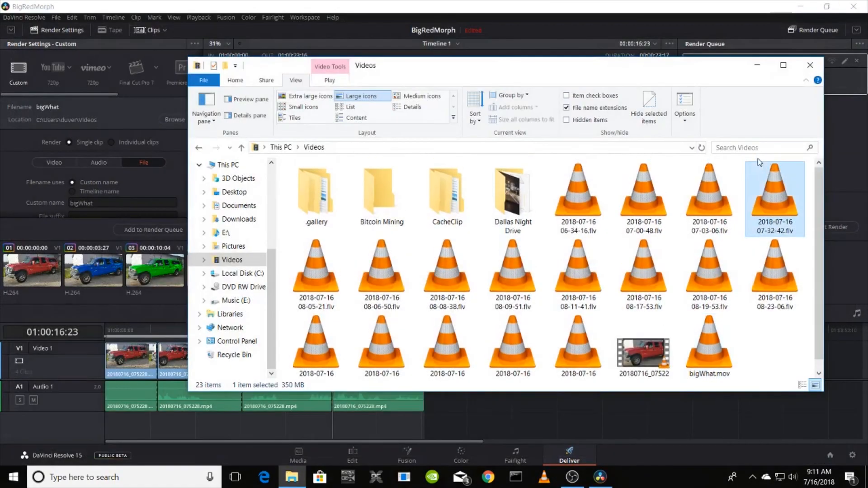
right_click(758, 159)
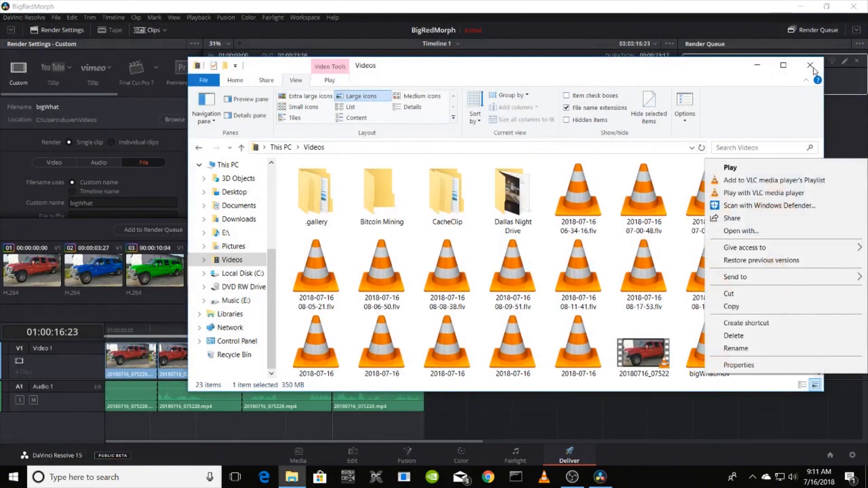
click(779, 122)
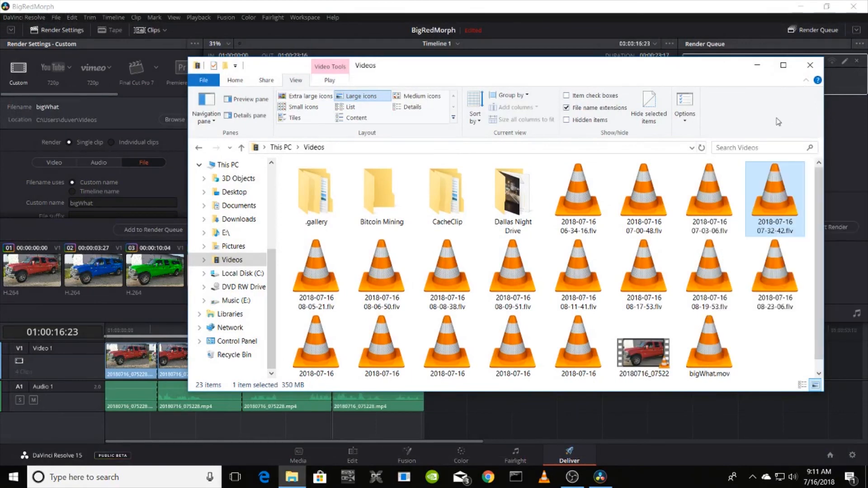